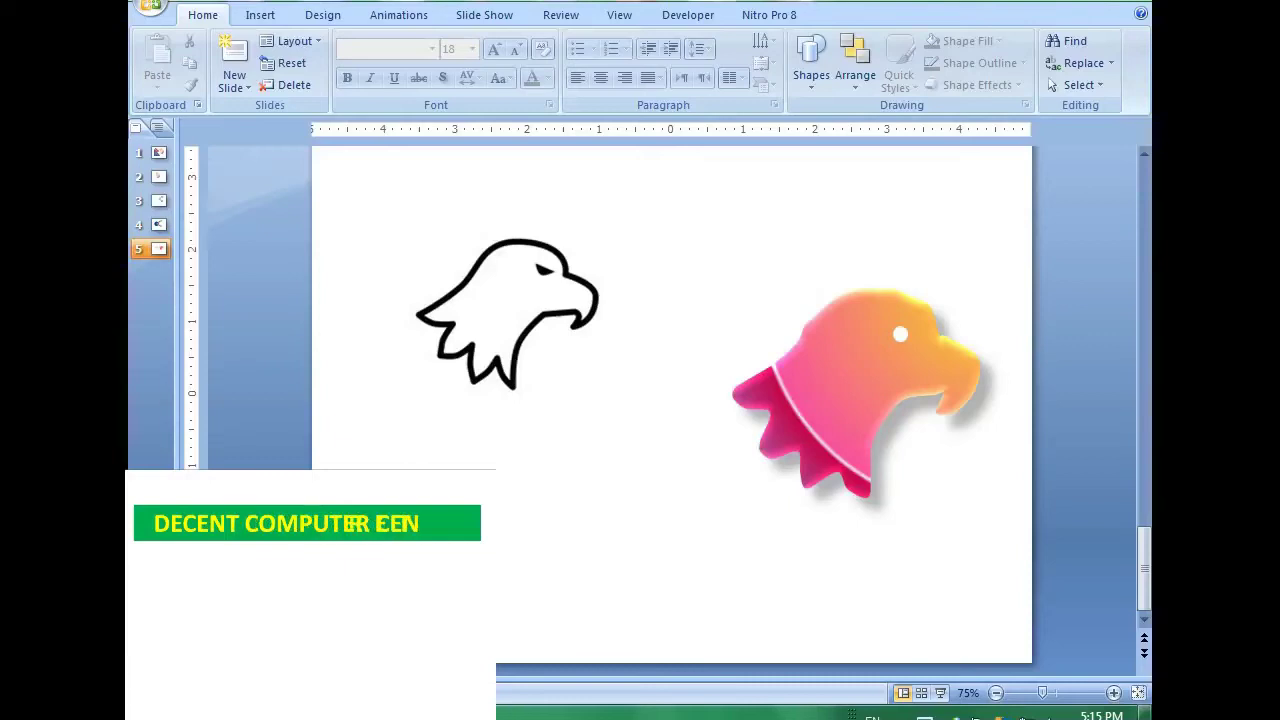
- Nudge the black eagle outline picture slightly down and left
click(531, 338)
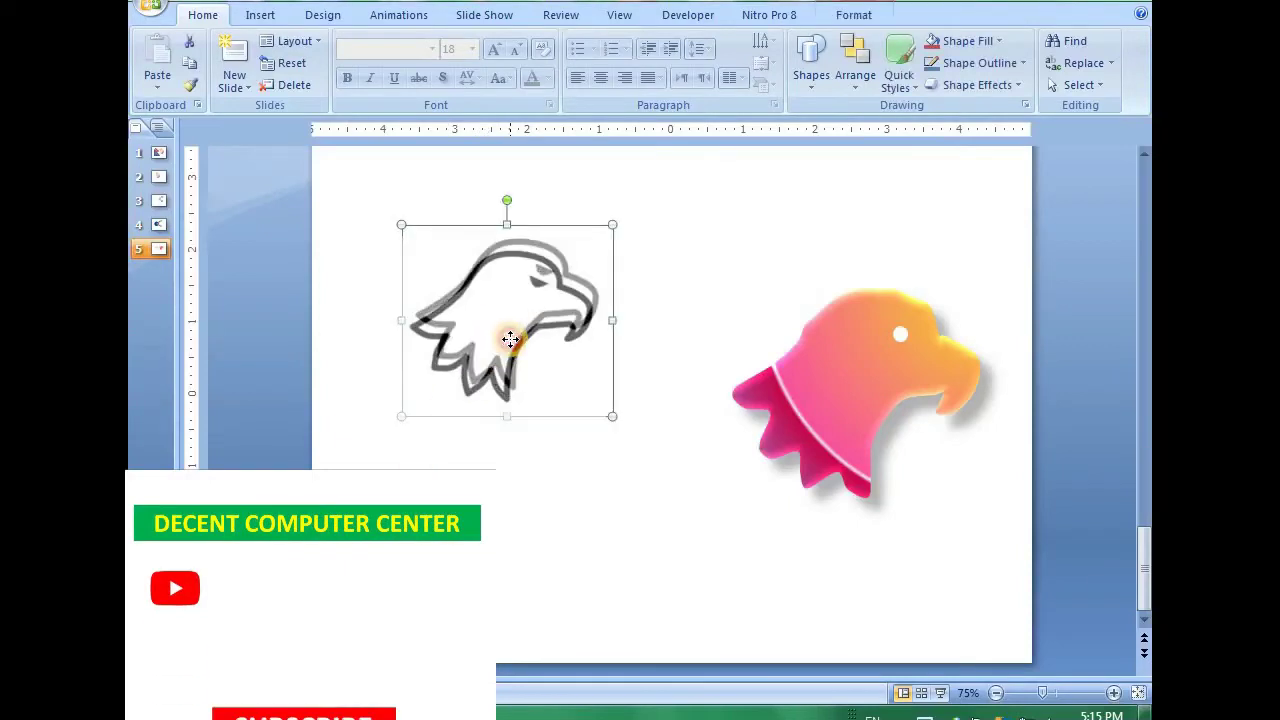
drag(531, 338, 525, 356)
click(886, 350)
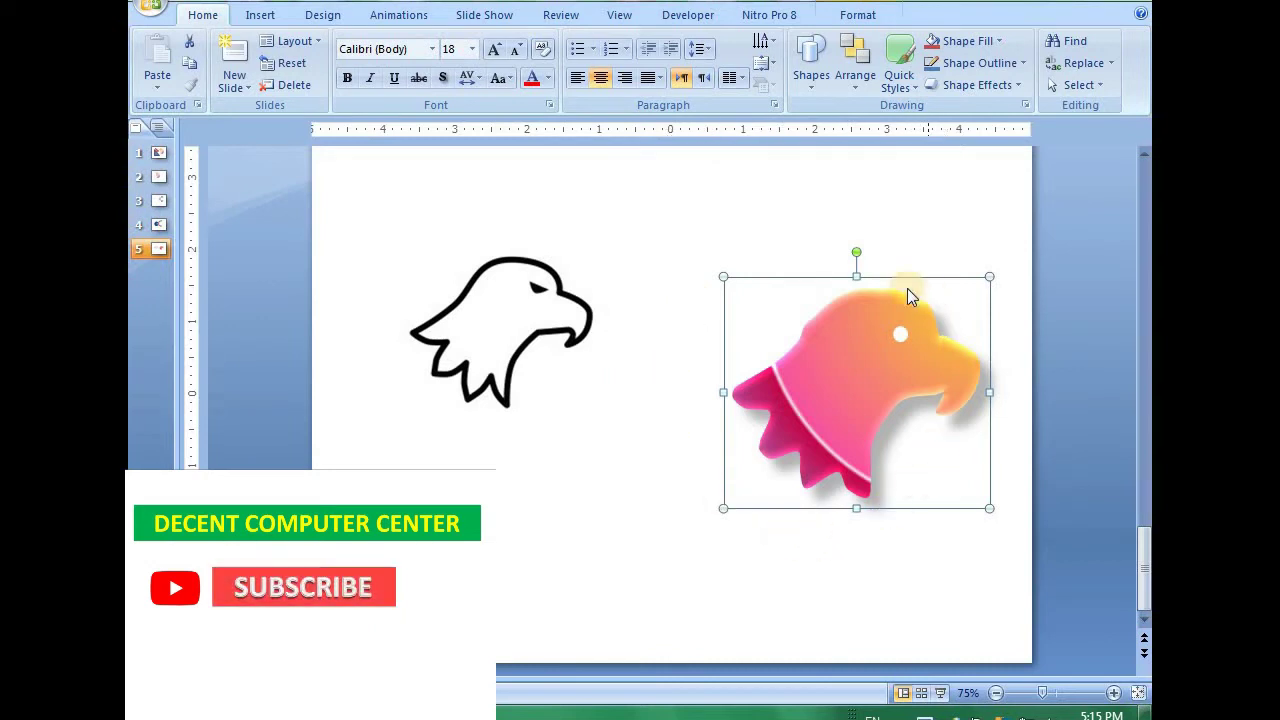
click(534, 515)
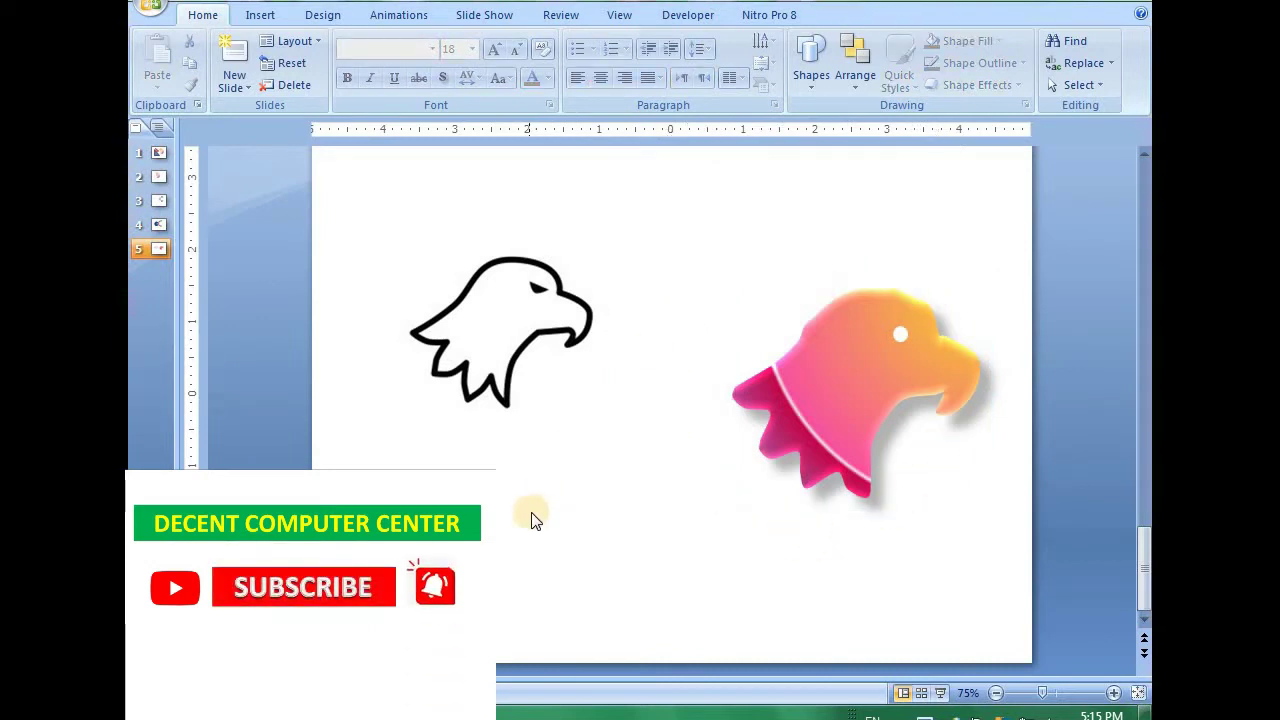
- On slide 6, enlarge the eagle outline picture to fill most of the slide and centre it
click(490, 343)
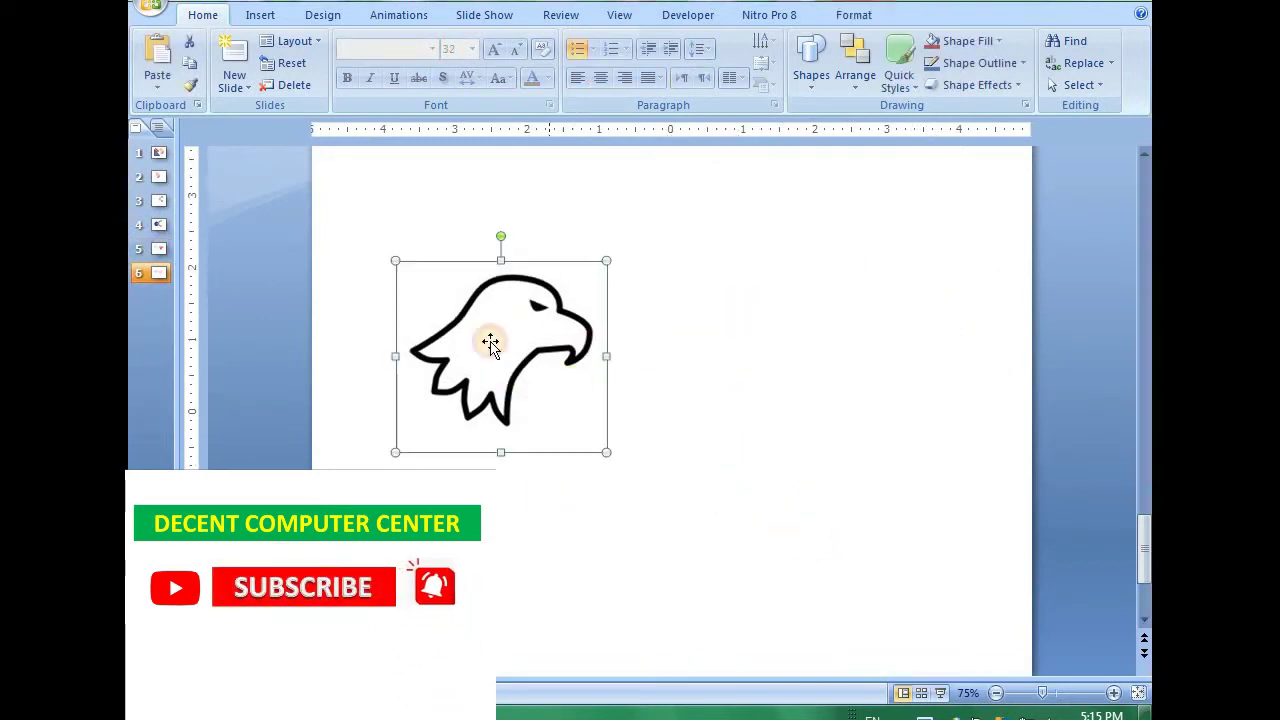
drag(490, 343, 478, 289)
drag(594, 398, 777, 551)
drag(677, 449, 690, 437)
click(963, 290)
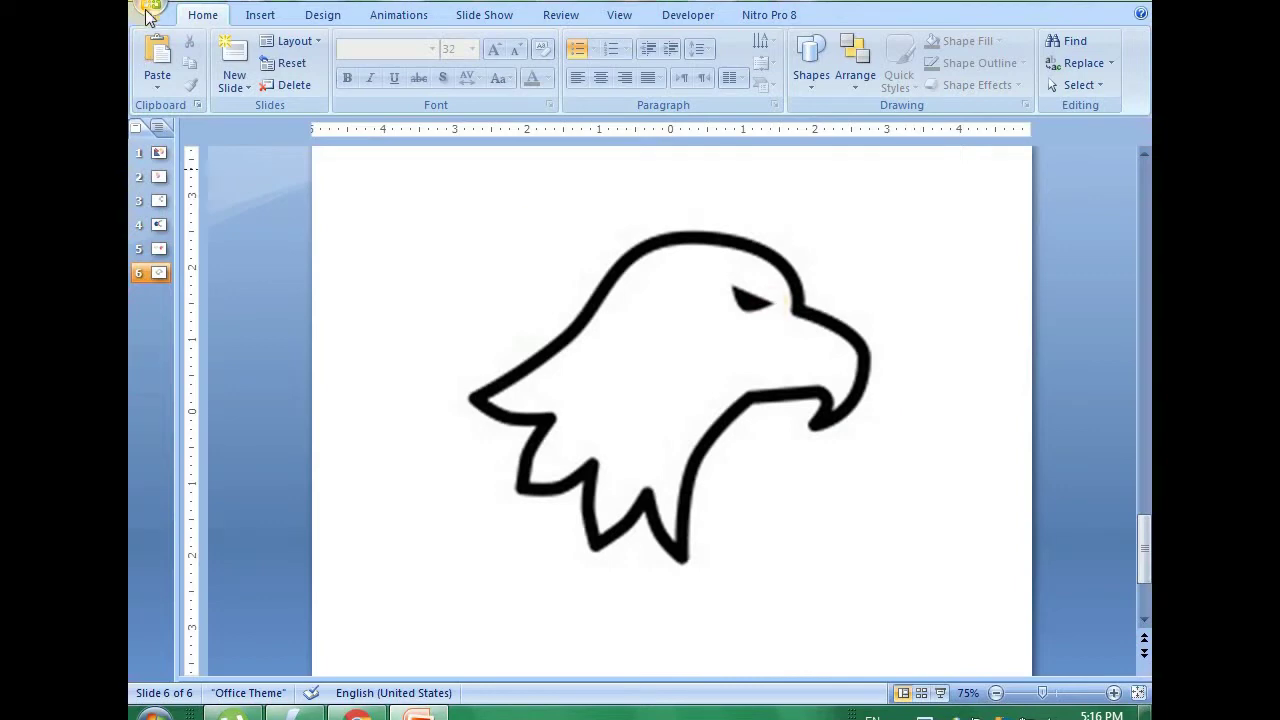
- Pick the Freeform shape from Insert > Shapes
click(260, 15)
click(338, 89)
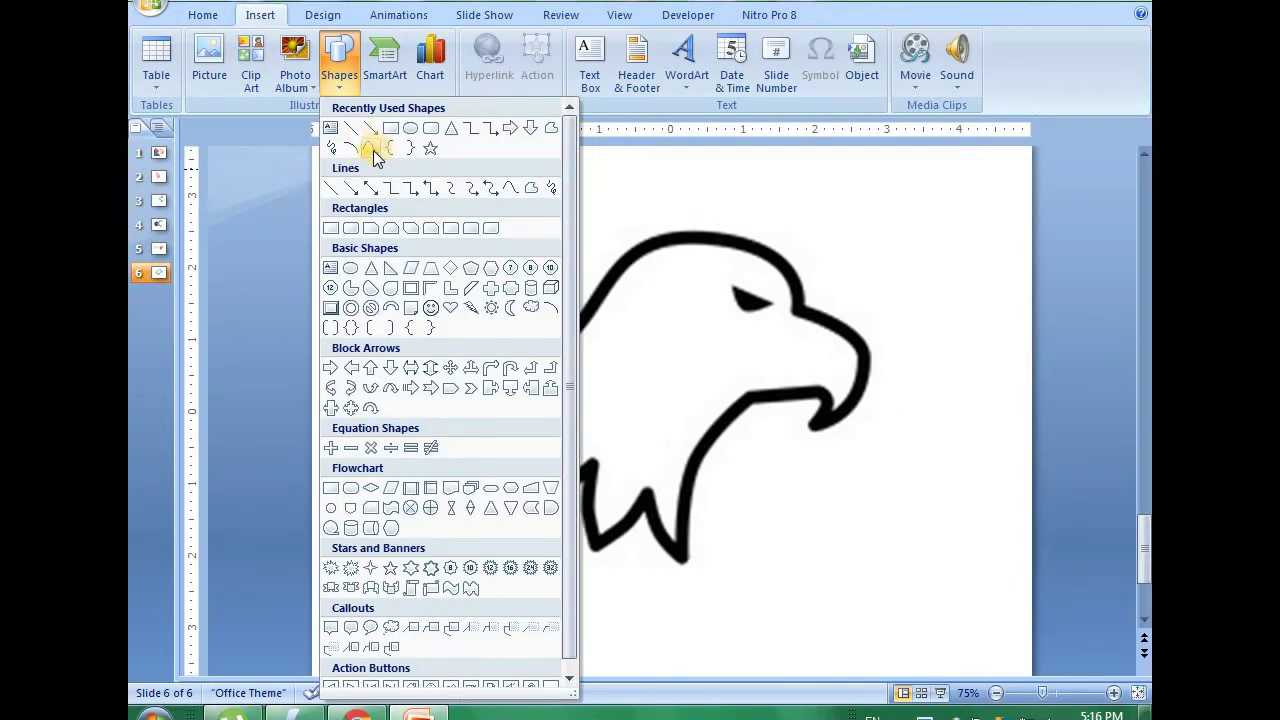
click(372, 150)
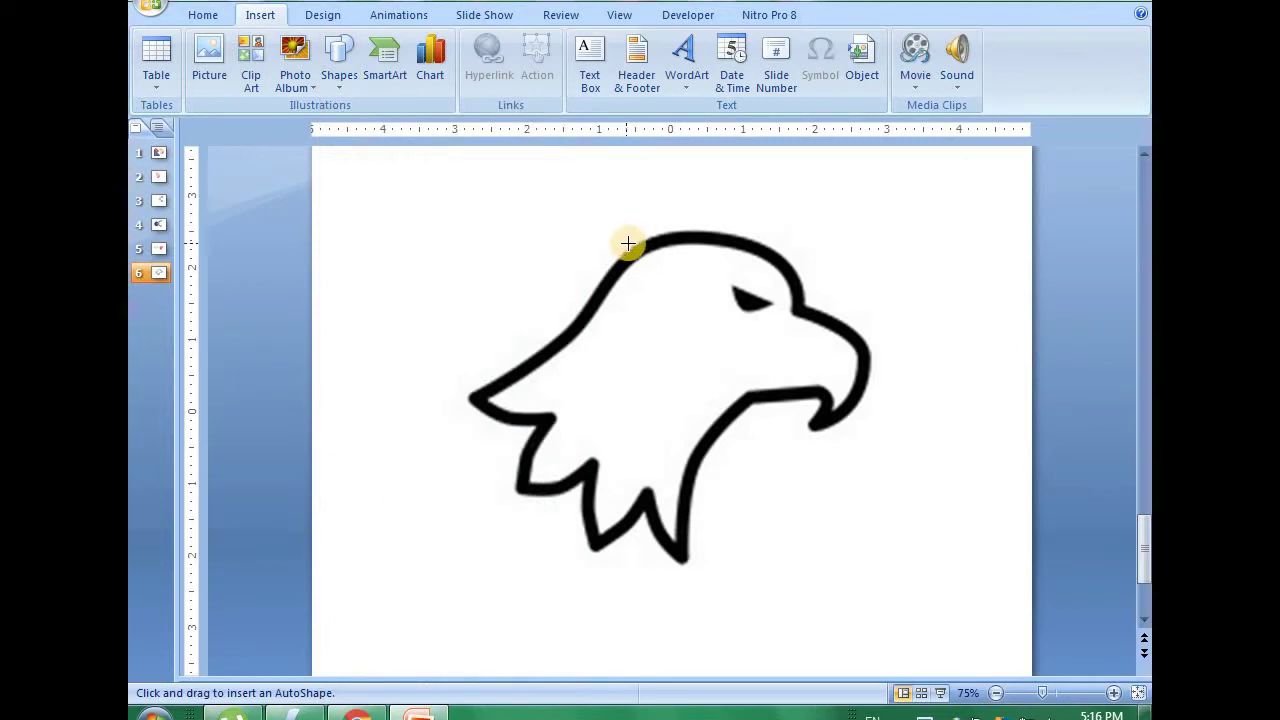
- Trace a freeform around the eagle head: forehead, left point, feathers and beak, closing at the start
click(636, 237)
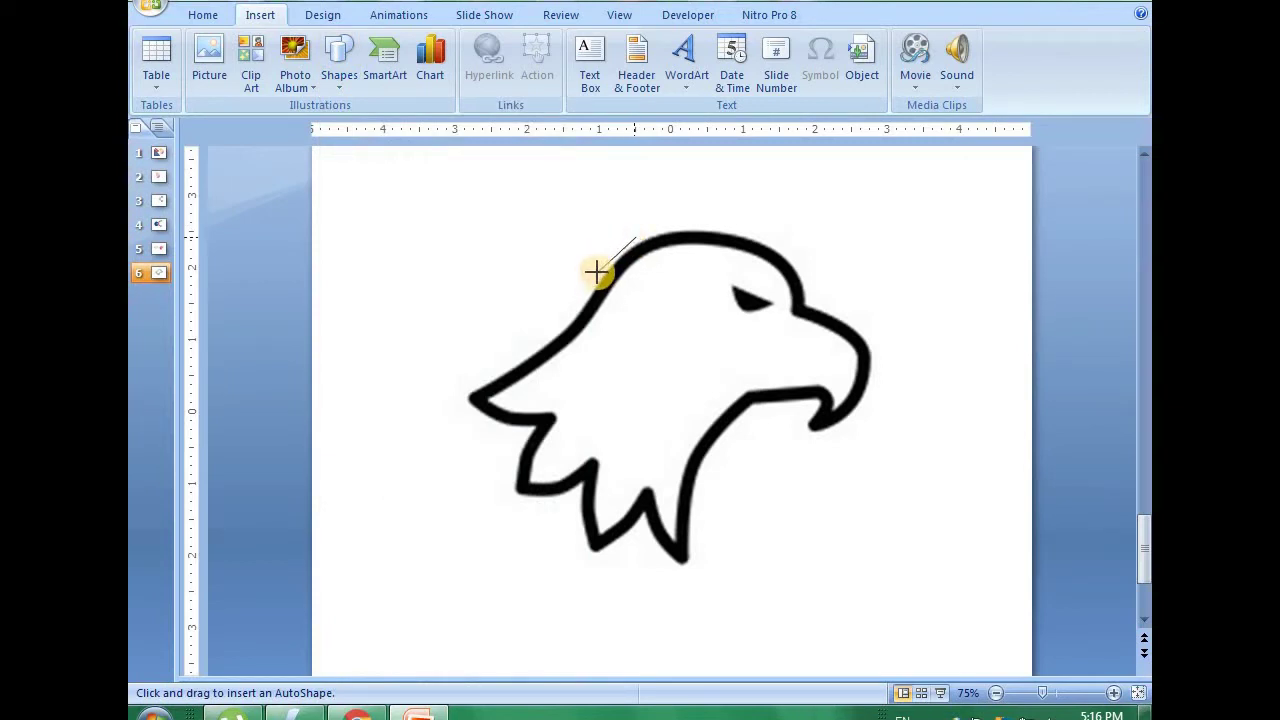
mouse_move(607, 258)
mouse_down()
mouse_move(553, 328)
mouse_move(478, 380)
mouse_up()
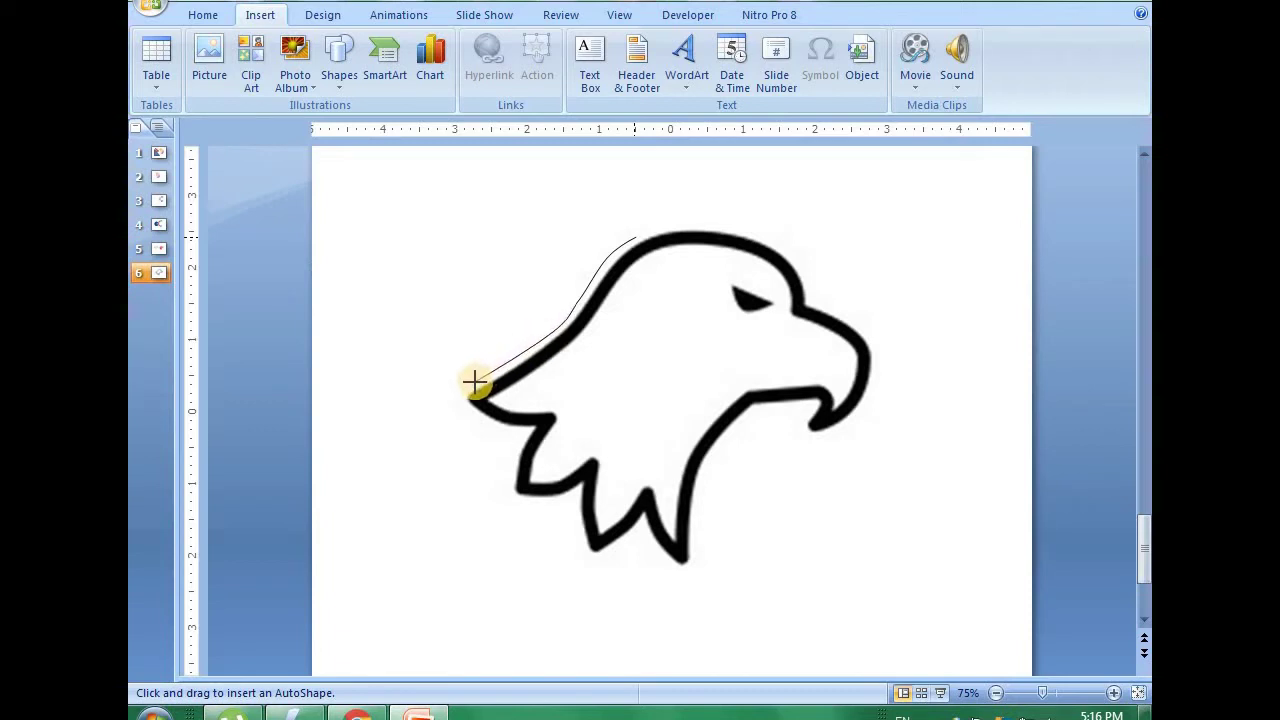
drag(470, 385, 462, 408)
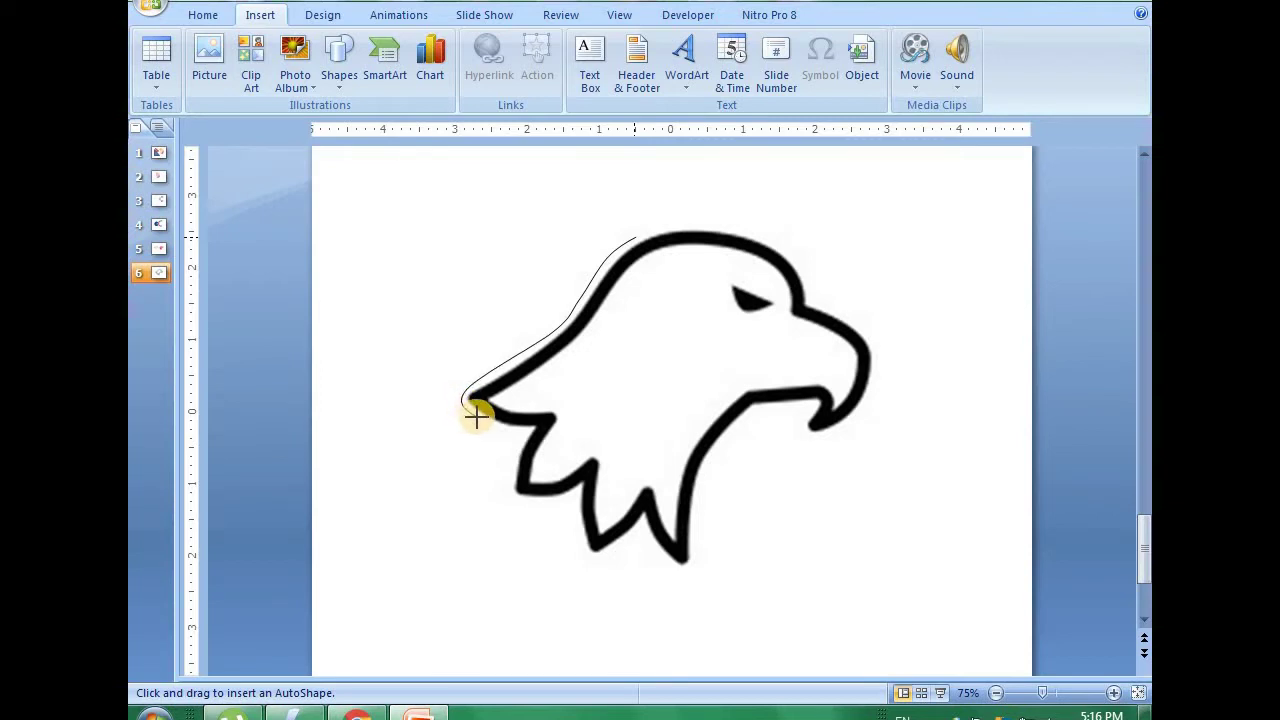
mouse_move(476, 416)
mouse_down()
mouse_move(523, 437)
mouse_move(511, 476)
mouse_up()
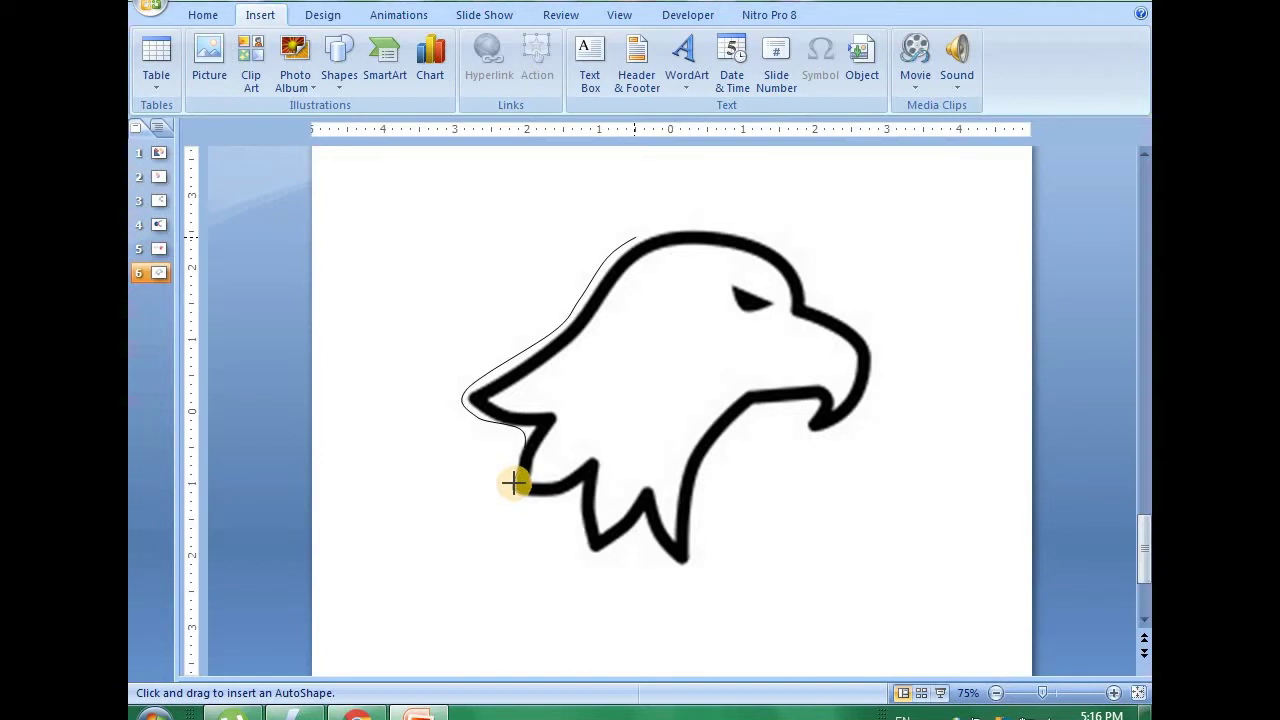
mouse_move(514, 483)
mouse_down()
mouse_move(511, 506)
mouse_move(526, 511)
mouse_move(570, 495)
mouse_move(589, 560)
mouse_move(631, 540)
mouse_up()
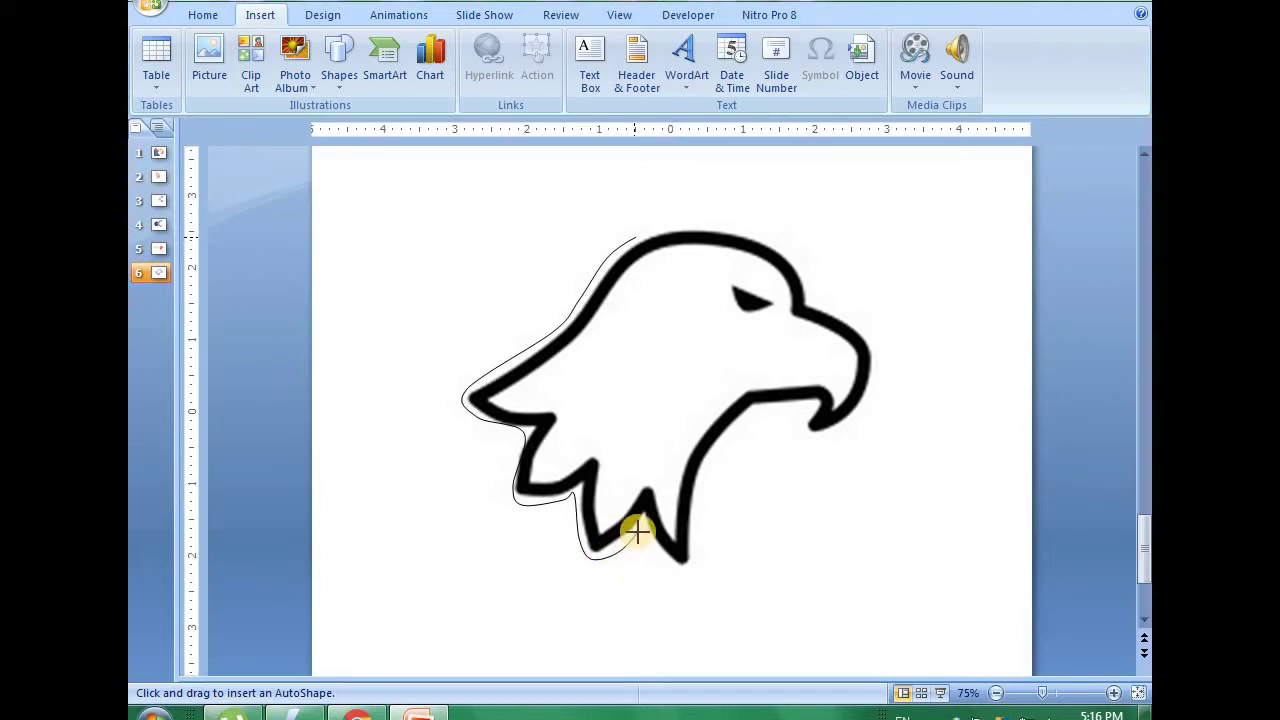
mouse_move(637, 532)
mouse_down()
mouse_move(688, 568)
mouse_move(700, 466)
mouse_move(737, 420)
mouse_move(808, 408)
mouse_move(811, 437)
mouse_move(863, 406)
mouse_move(877, 380)
mouse_move(870, 334)
mouse_move(817, 302)
mouse_up()
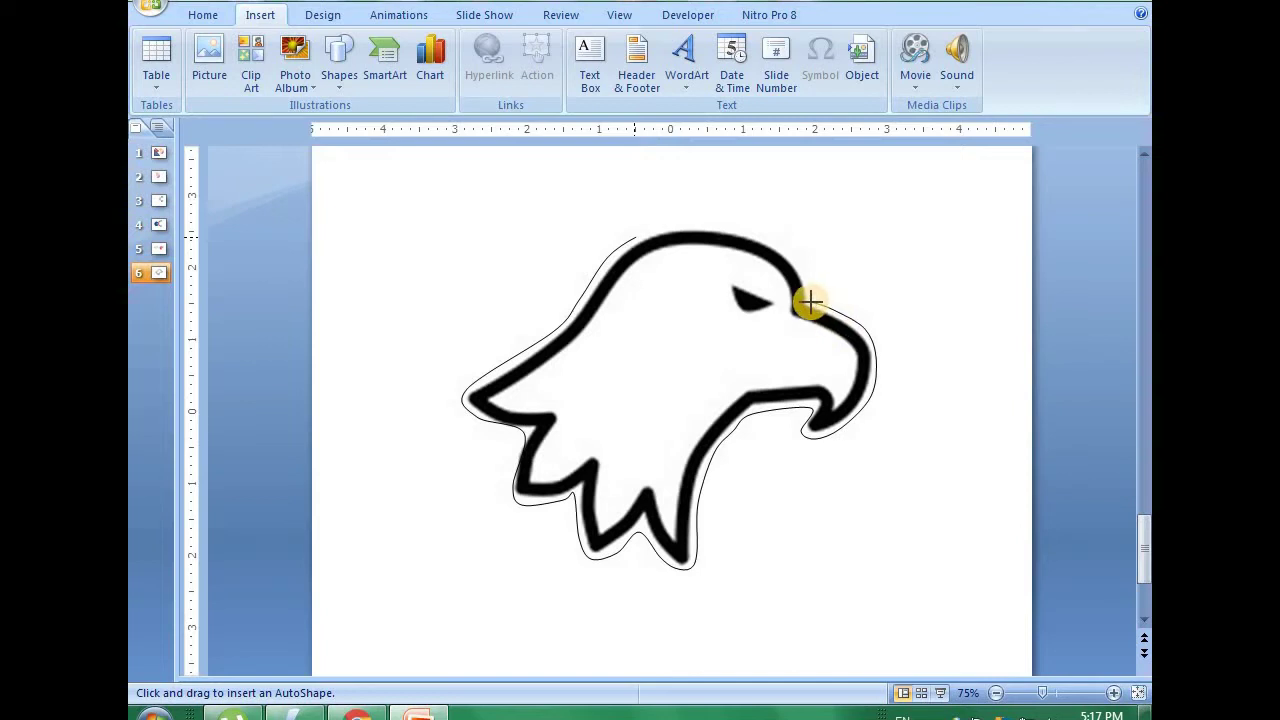
mouse_move(808, 302)
mouse_down()
mouse_move(789, 252)
mouse_move(731, 223)
mouse_move(636, 238)
mouse_up()
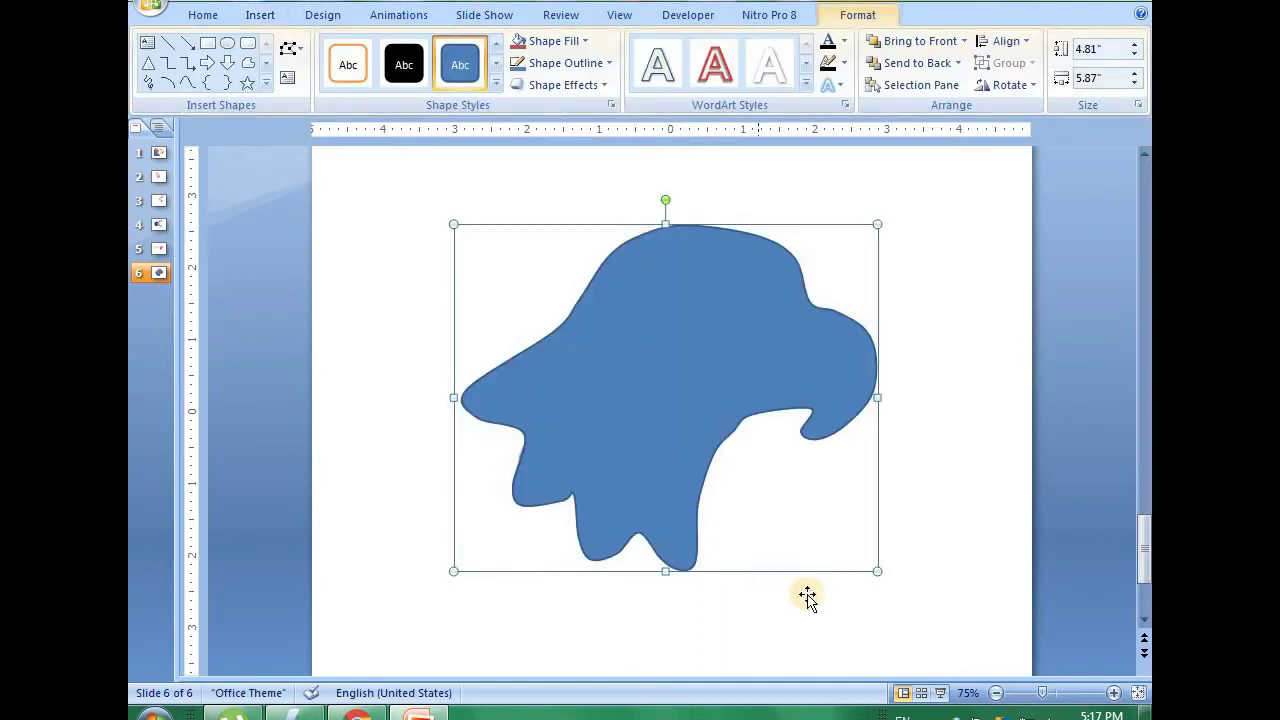
- Shrink the black eagle outline into the lower left and recentre the blue freeform shape
drag(667, 335, 788, 293)
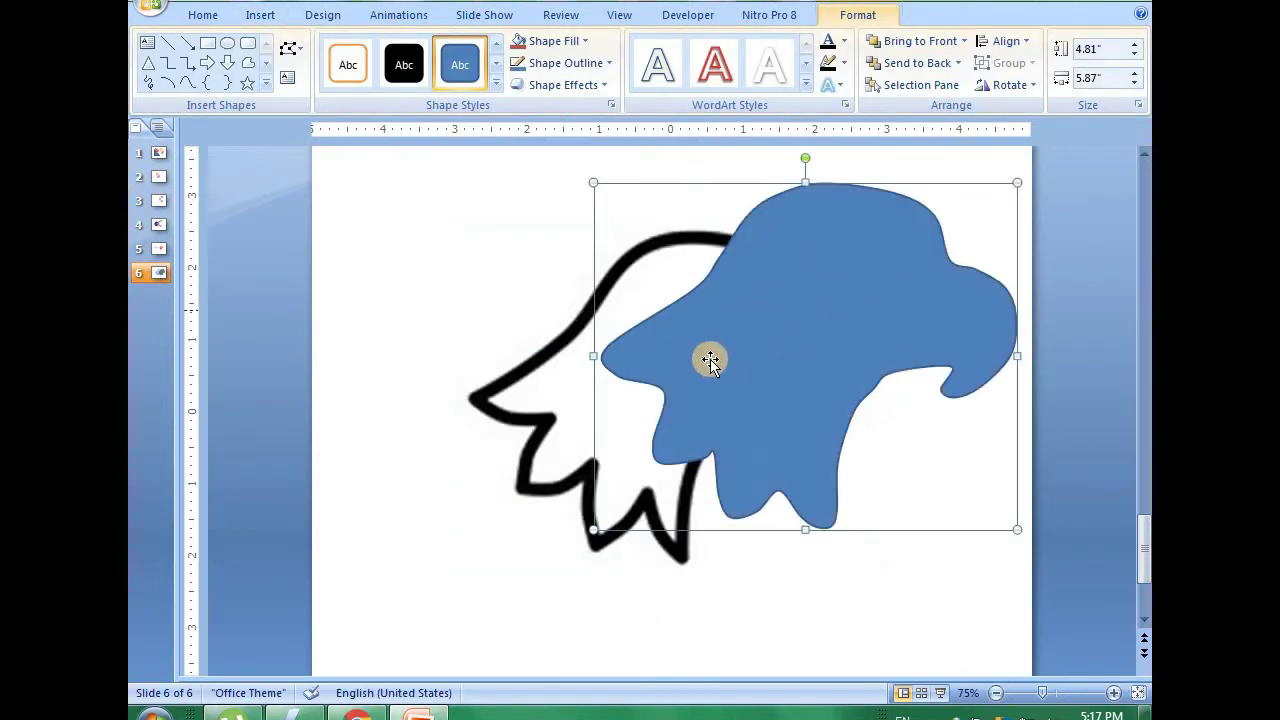
click(540, 414)
drag(897, 203, 733, 352)
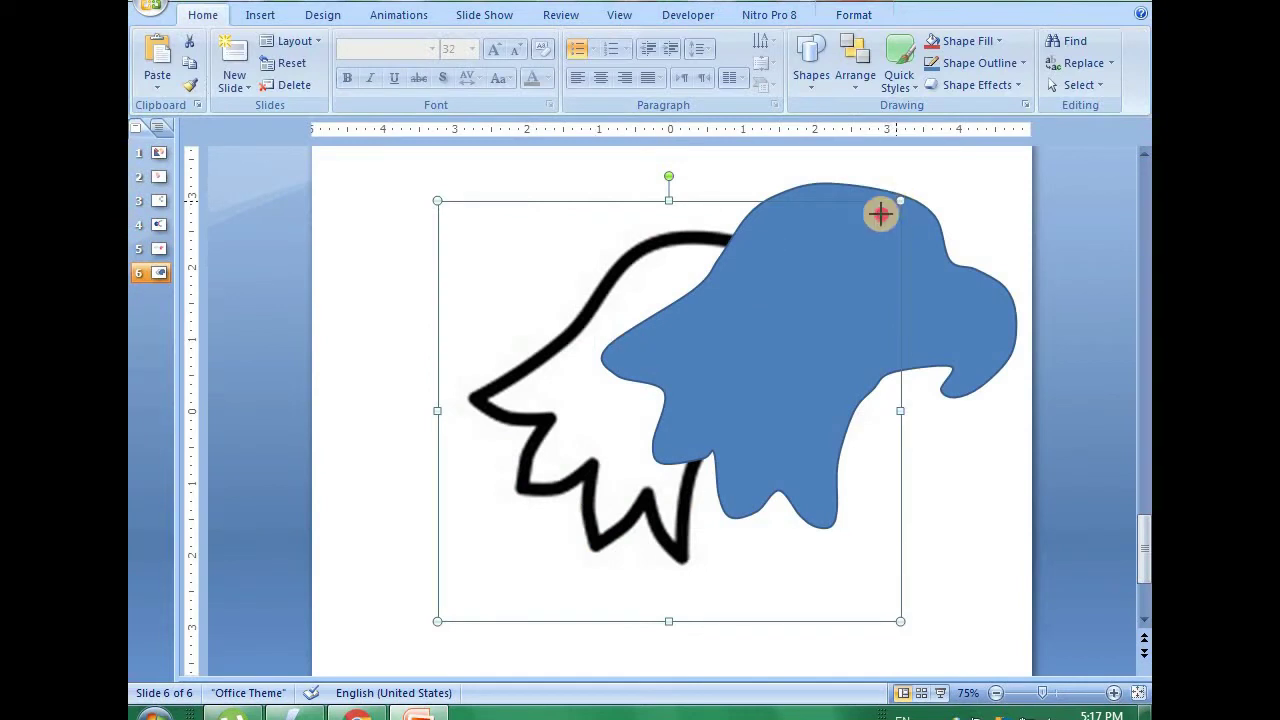
drag(648, 408, 410, 543)
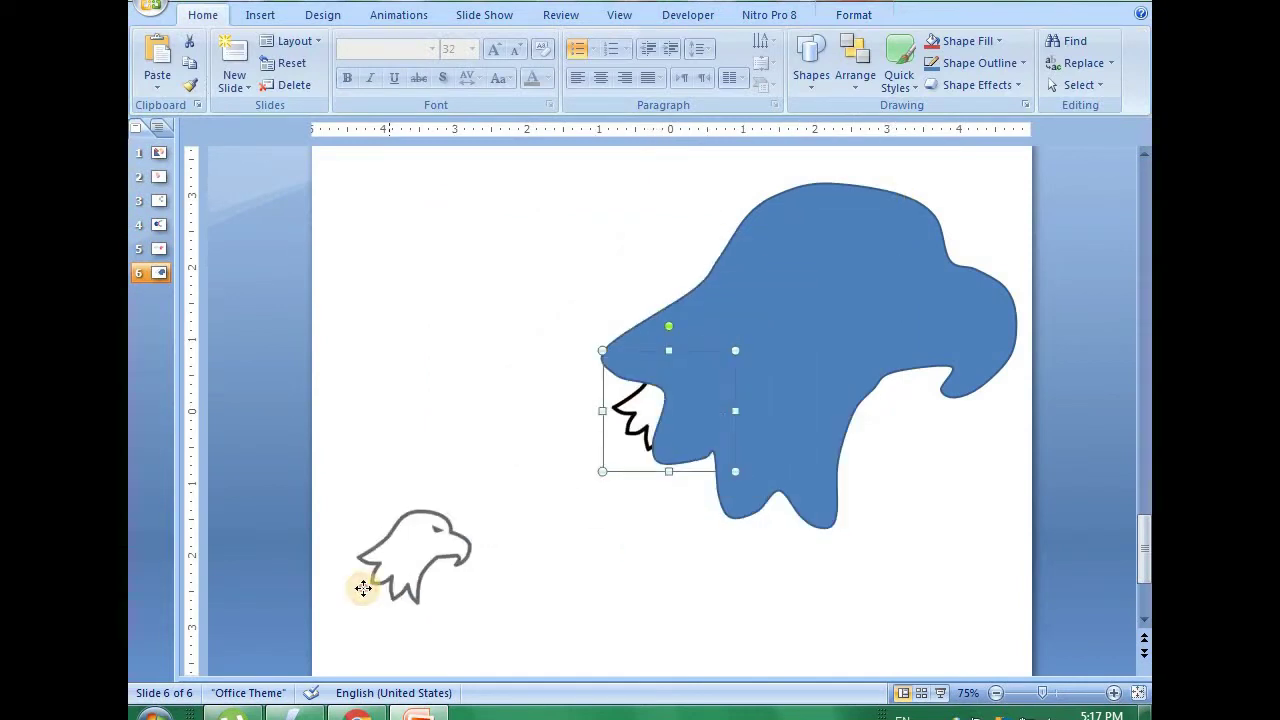
click(806, 316)
drag(806, 316, 722, 328)
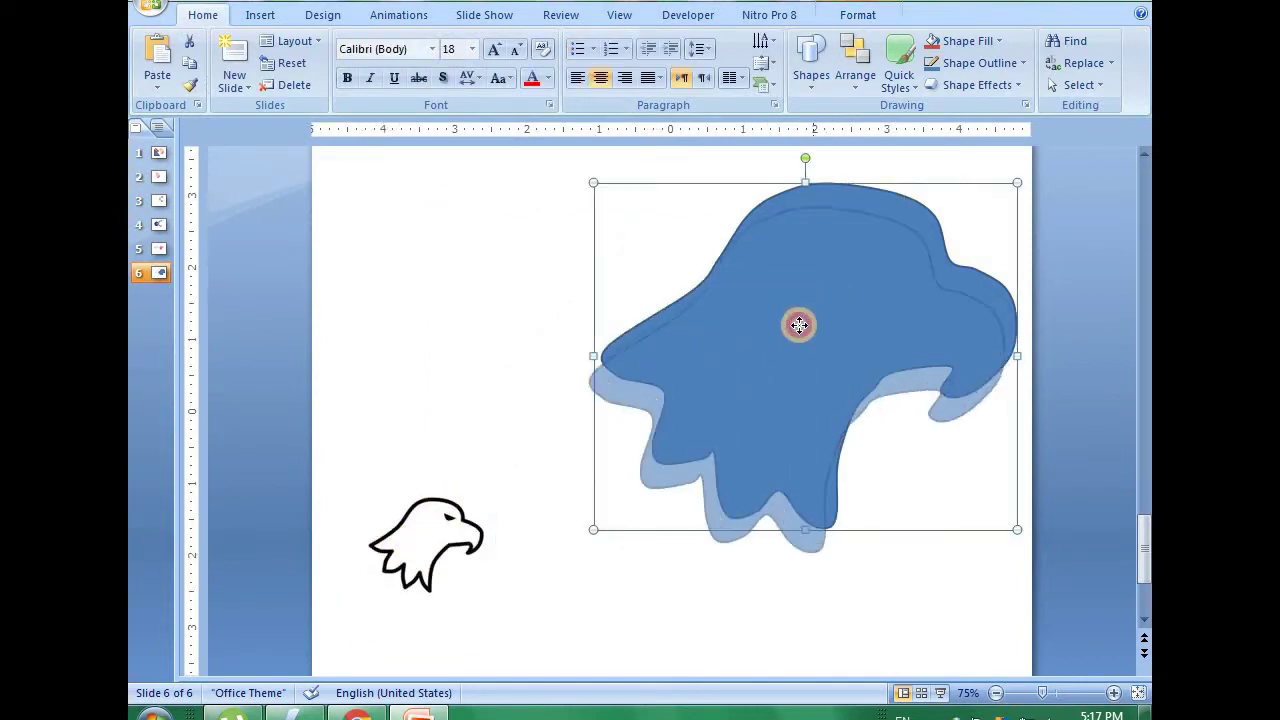
click(857, 14)
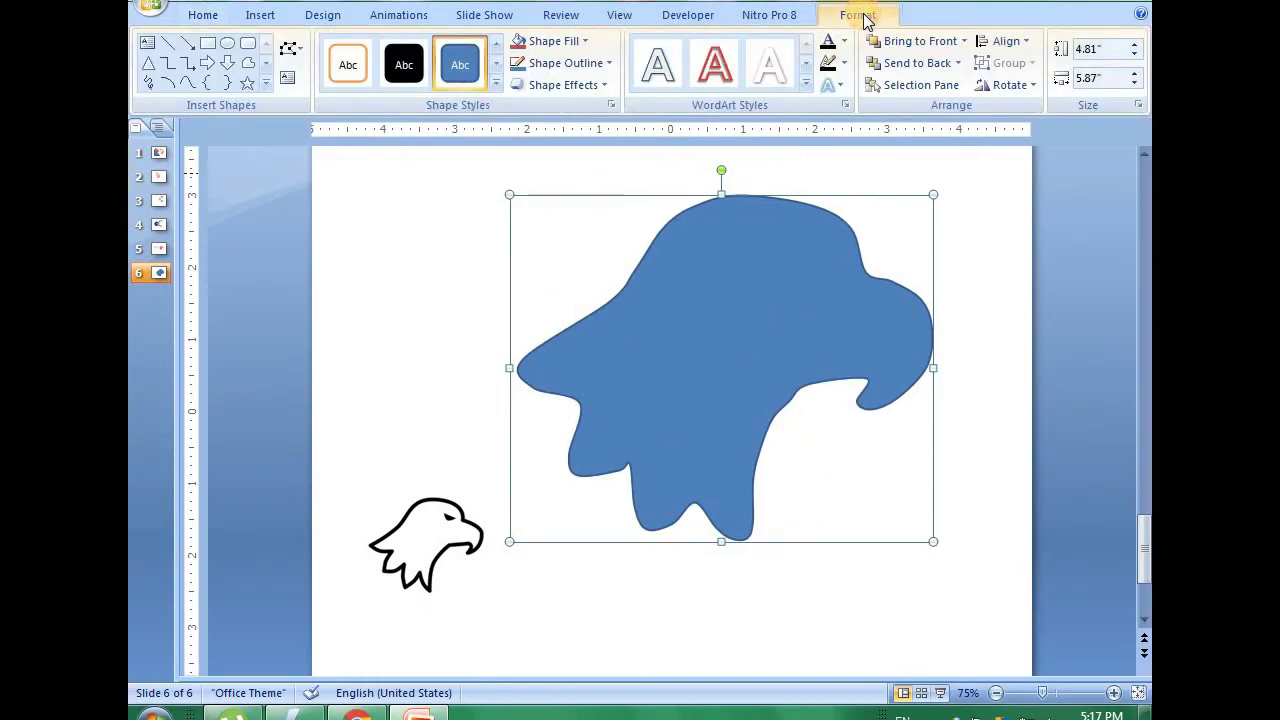
- Remove the blue eagle shape's outline and reselect it to bring up its fill choices
click(609, 62)
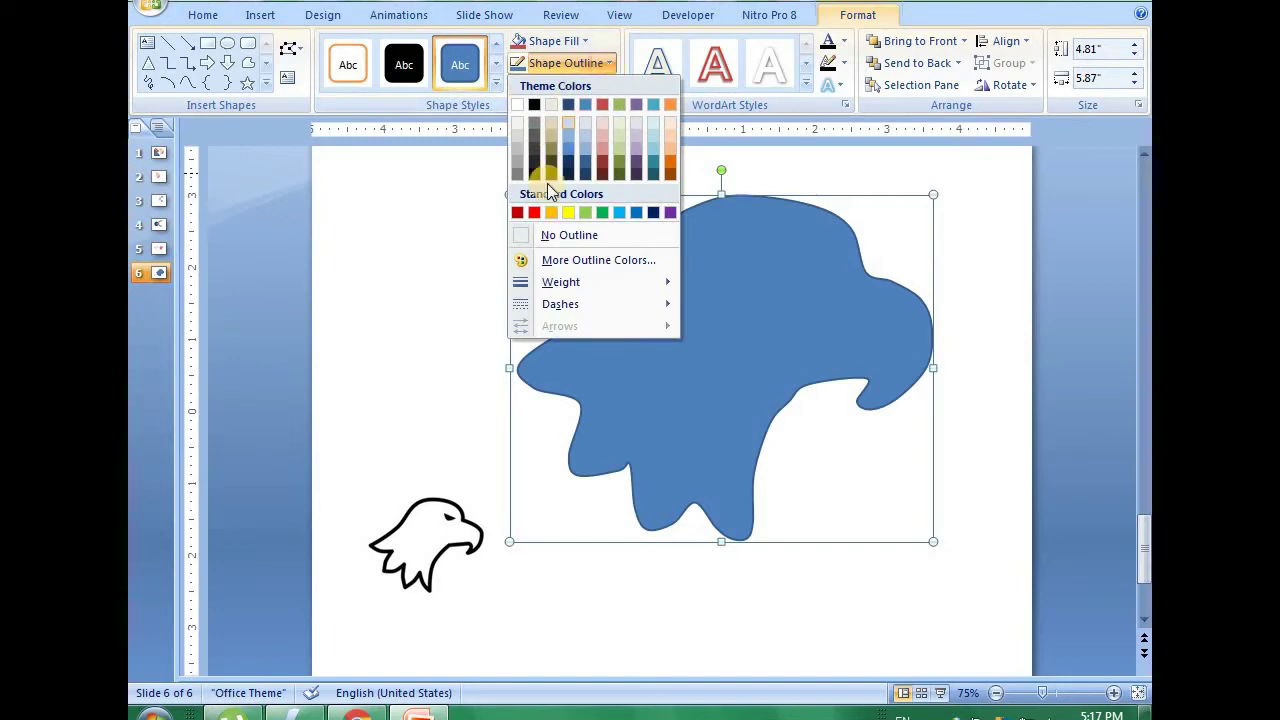
click(571, 236)
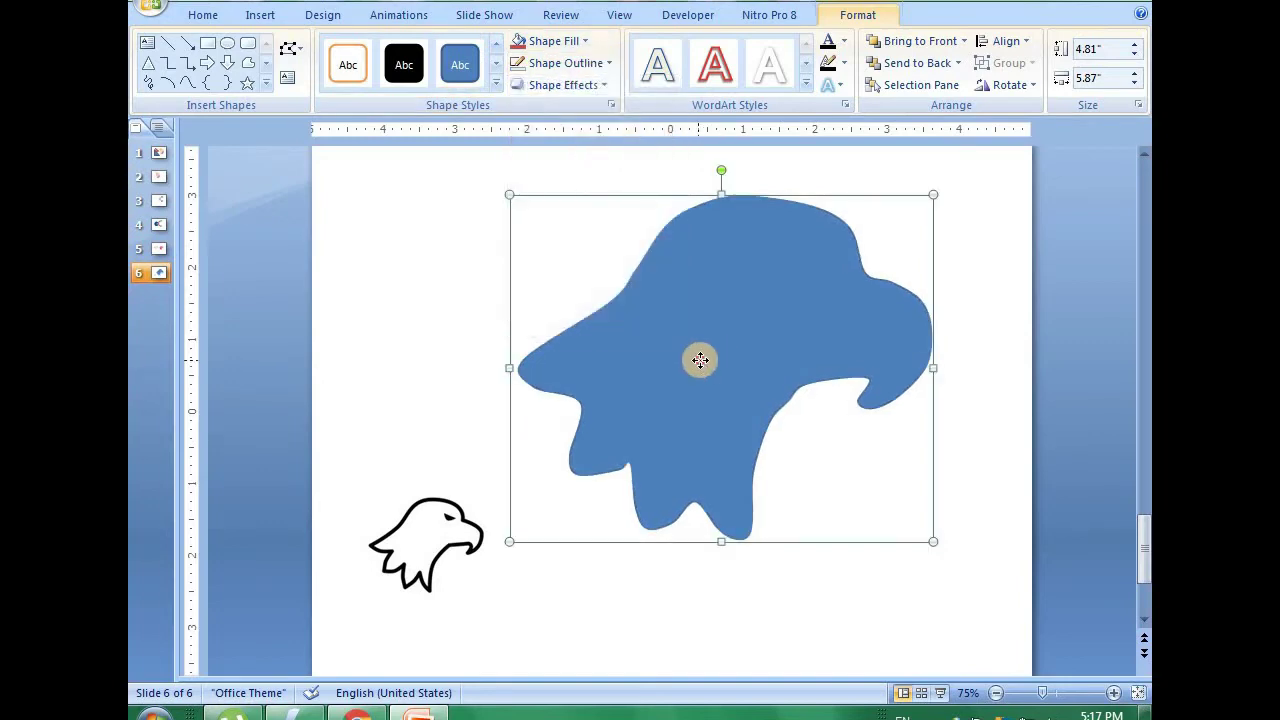
drag(700, 357, 712, 362)
click(486, 329)
click(687, 296)
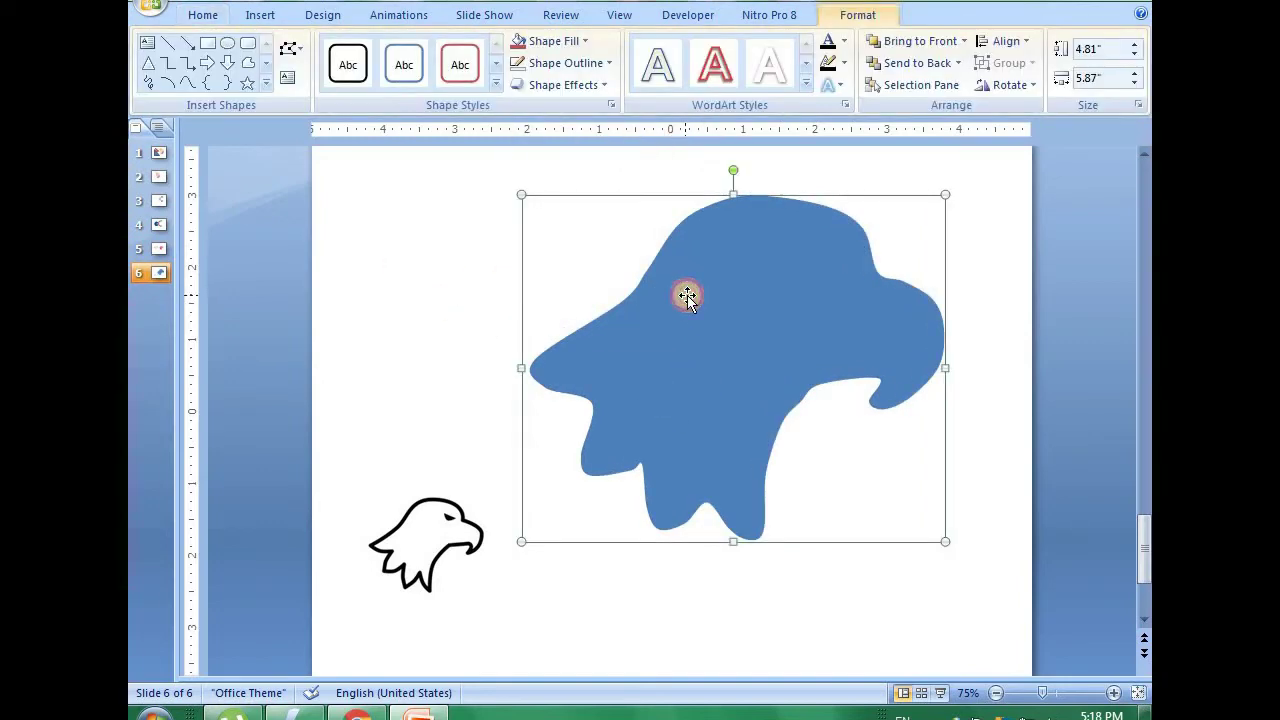
click(588, 41)
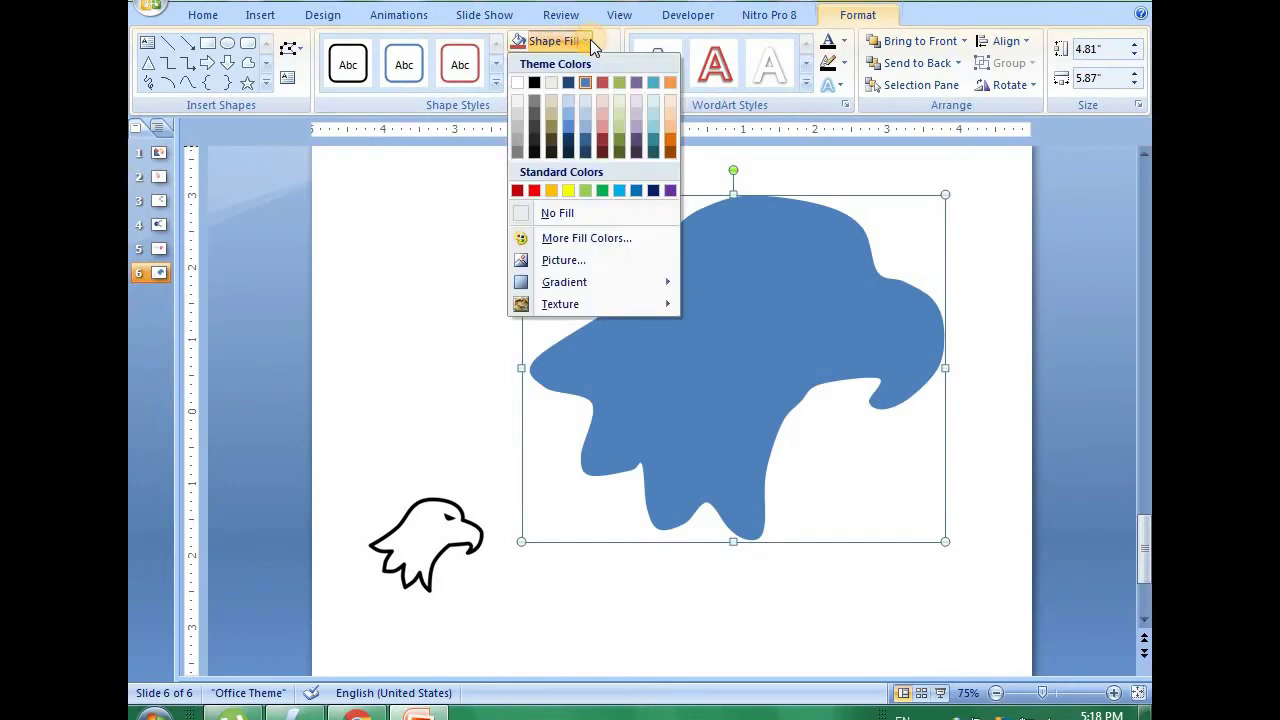
- Give the eagle a gradient fill, trying Early Sunset, then a pale orange-and-pink preset
mouse_move(587, 281)
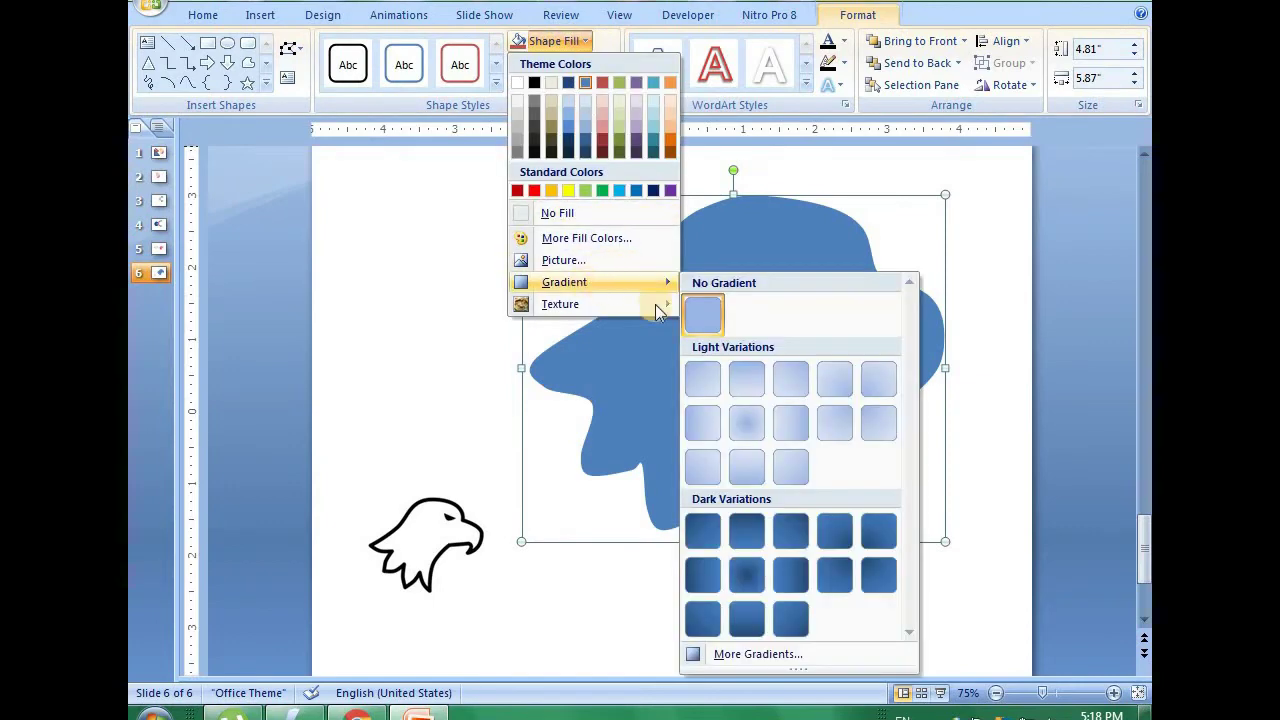
click(745, 652)
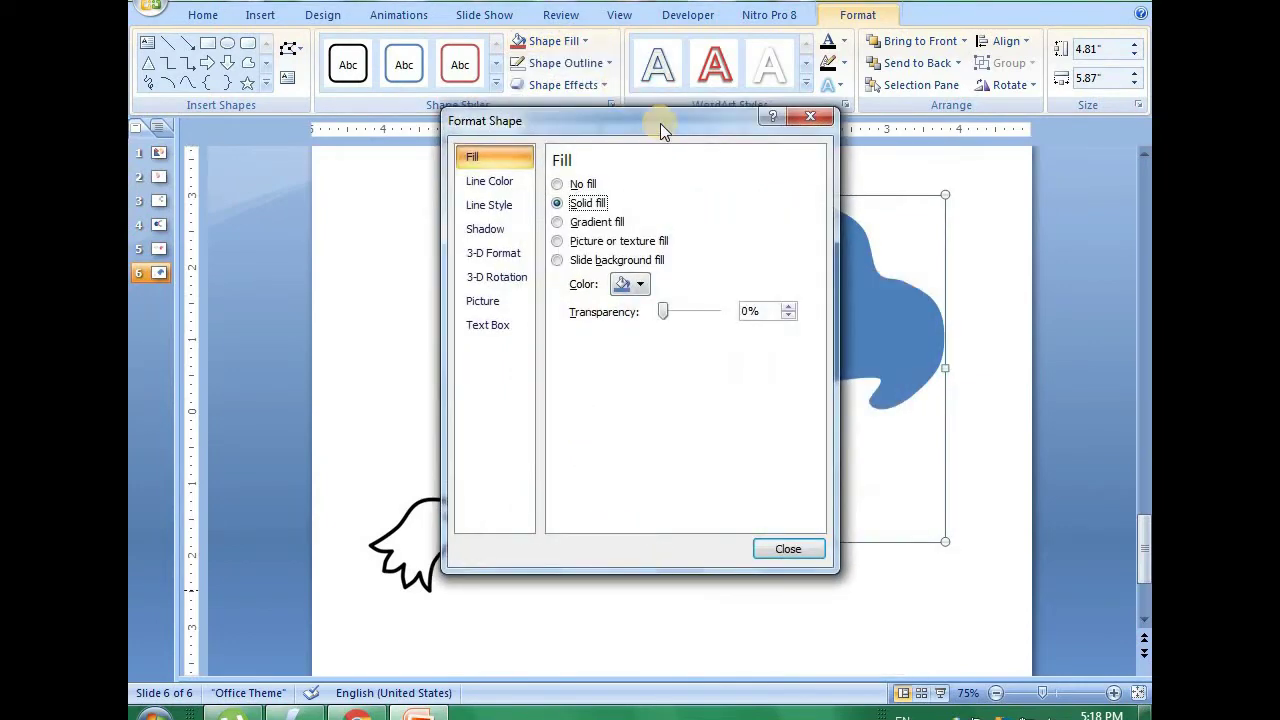
drag(660, 123, 403, 69)
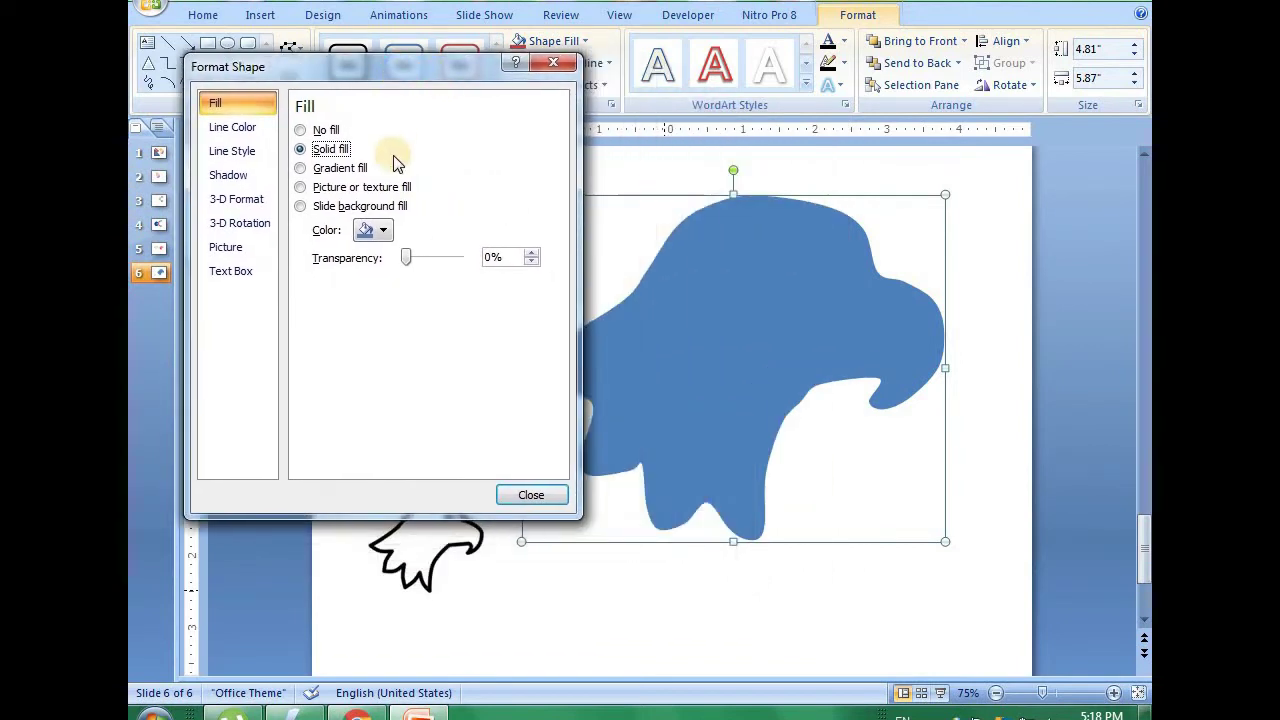
click(338, 168)
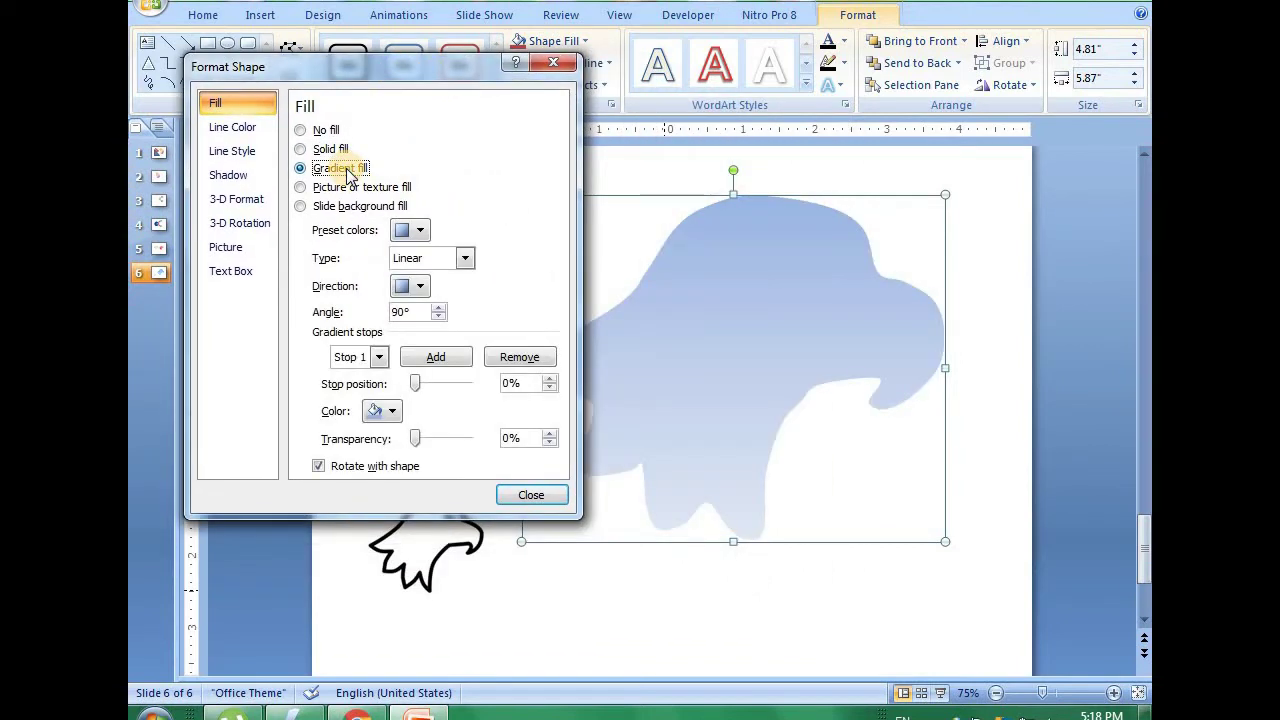
click(418, 232)
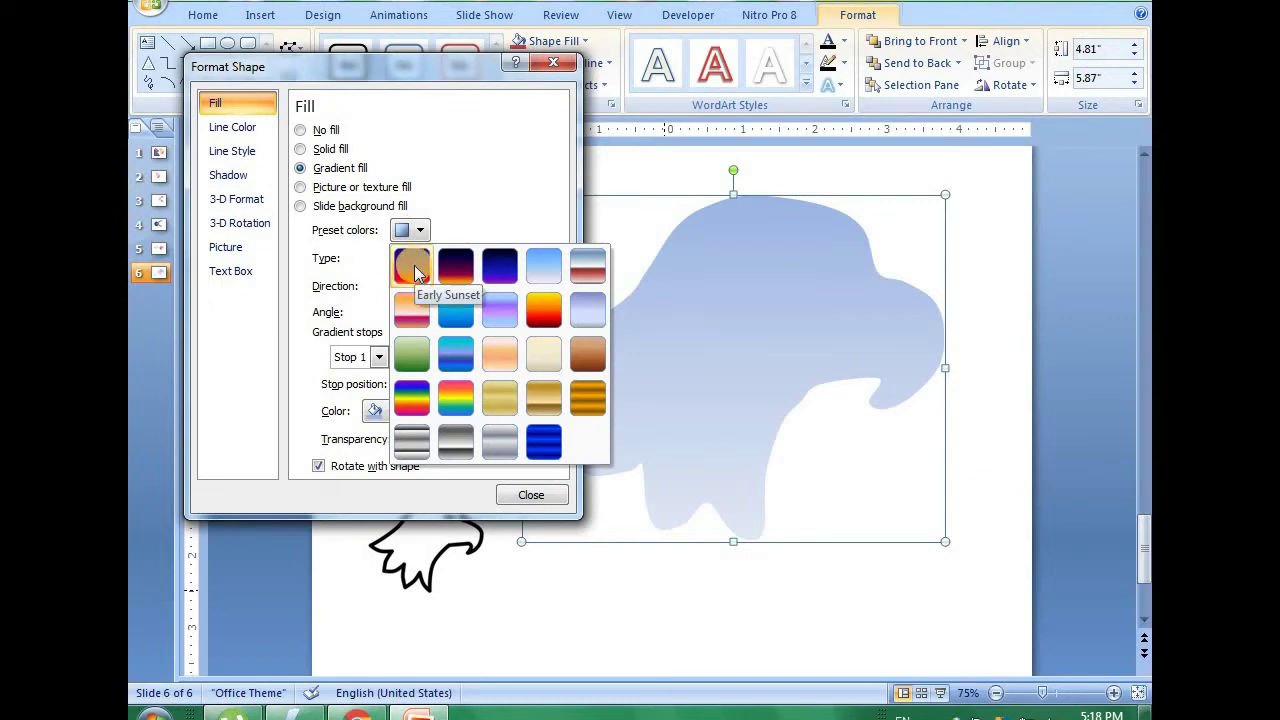
click(412, 266)
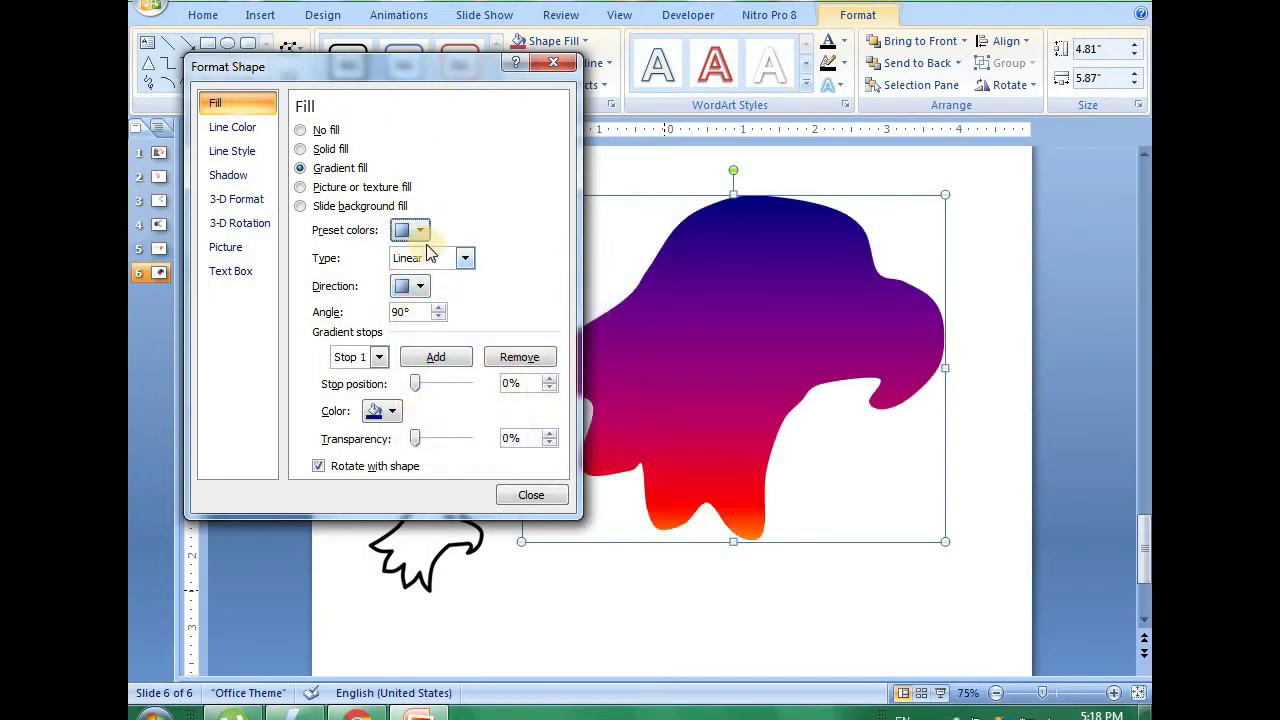
click(424, 230)
click(413, 314)
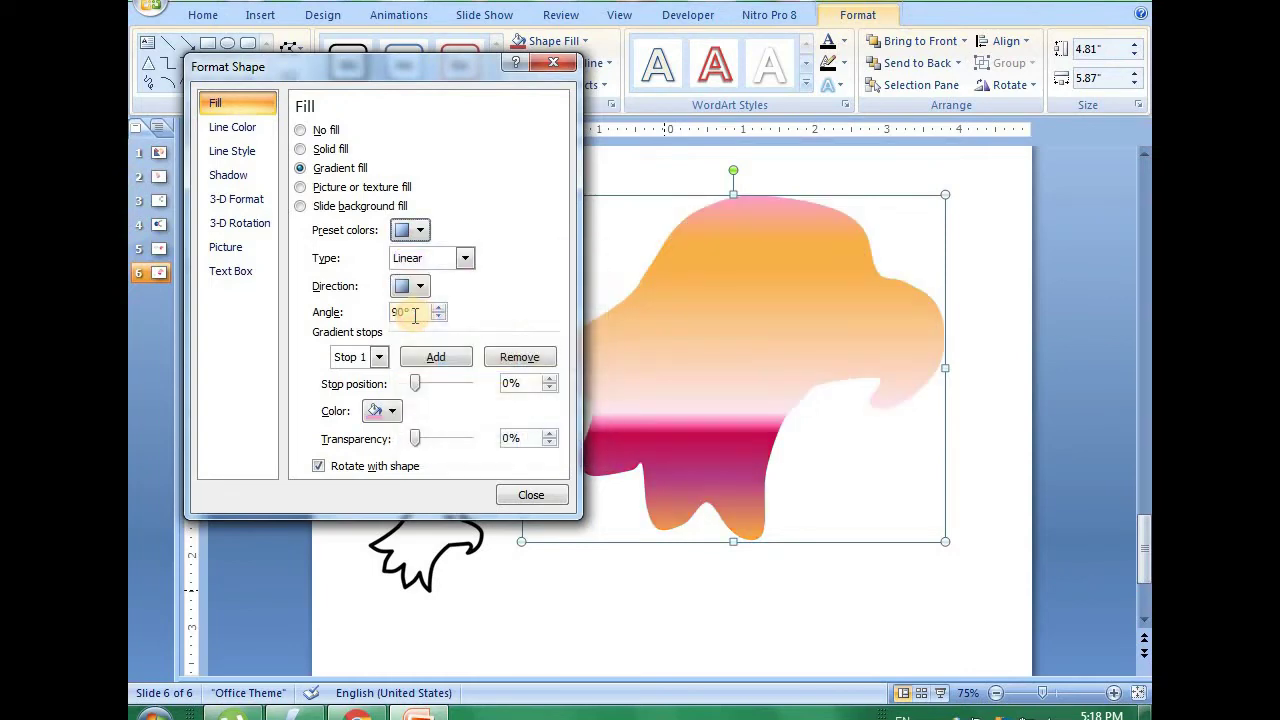
- Try radial and rectangular gradient types, settle on Linear, and close Format Shape
click(466, 258)
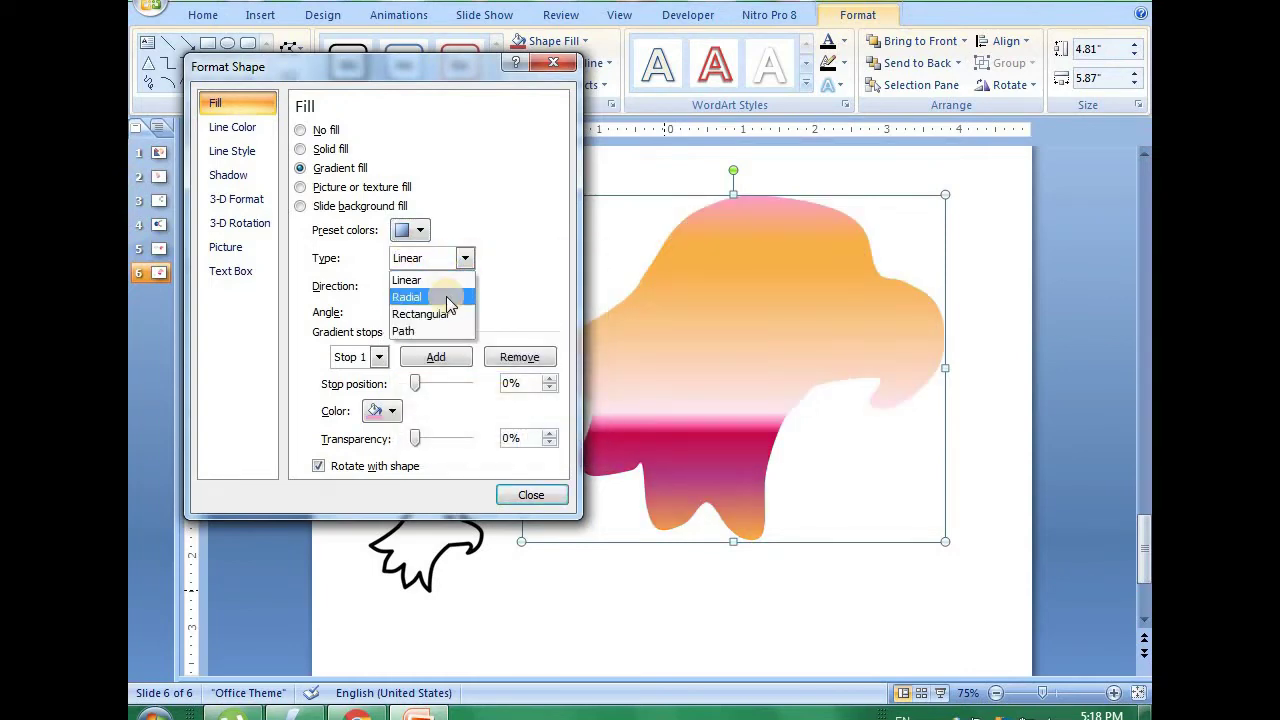
click(447, 296)
click(464, 258)
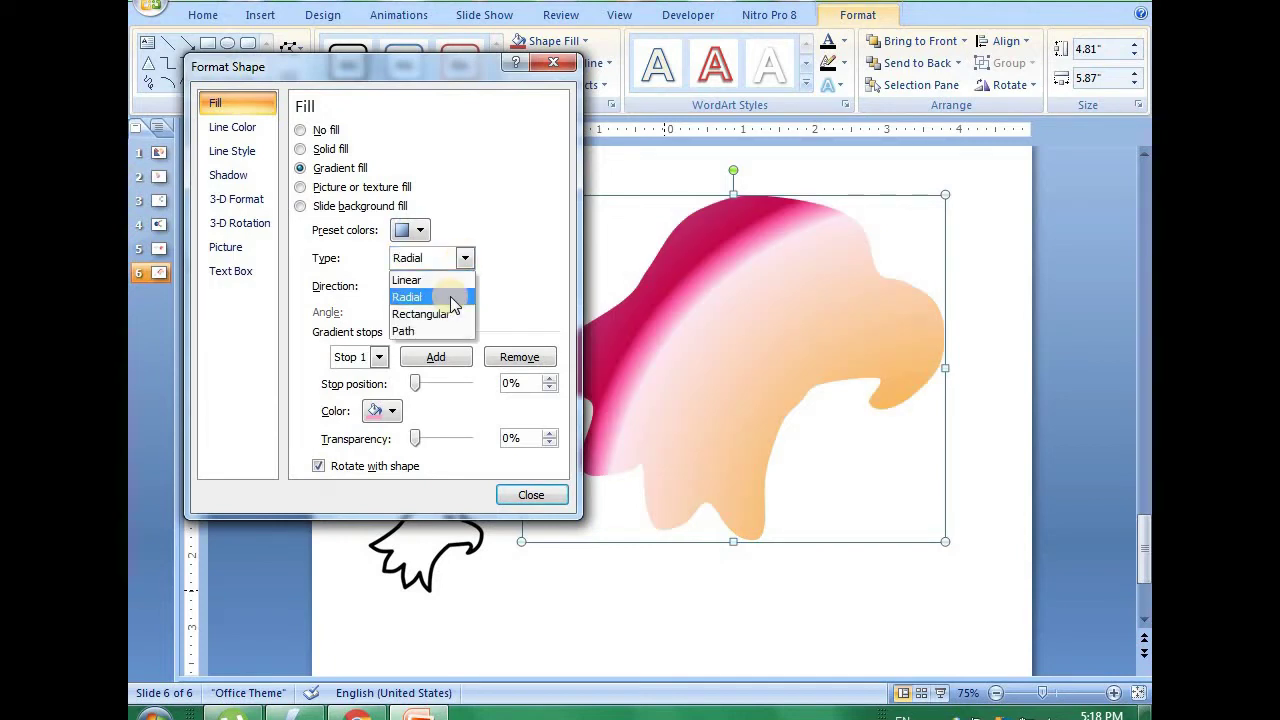
click(447, 300)
click(465, 258)
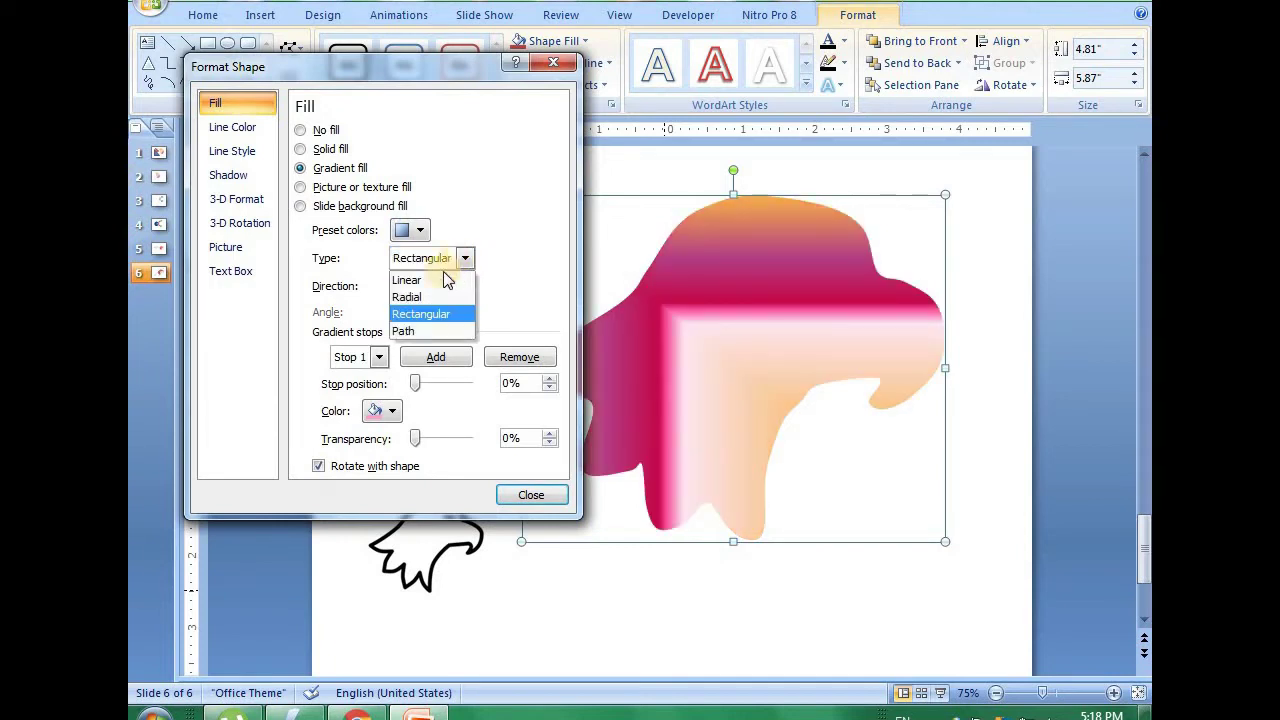
click(432, 274)
click(465, 258)
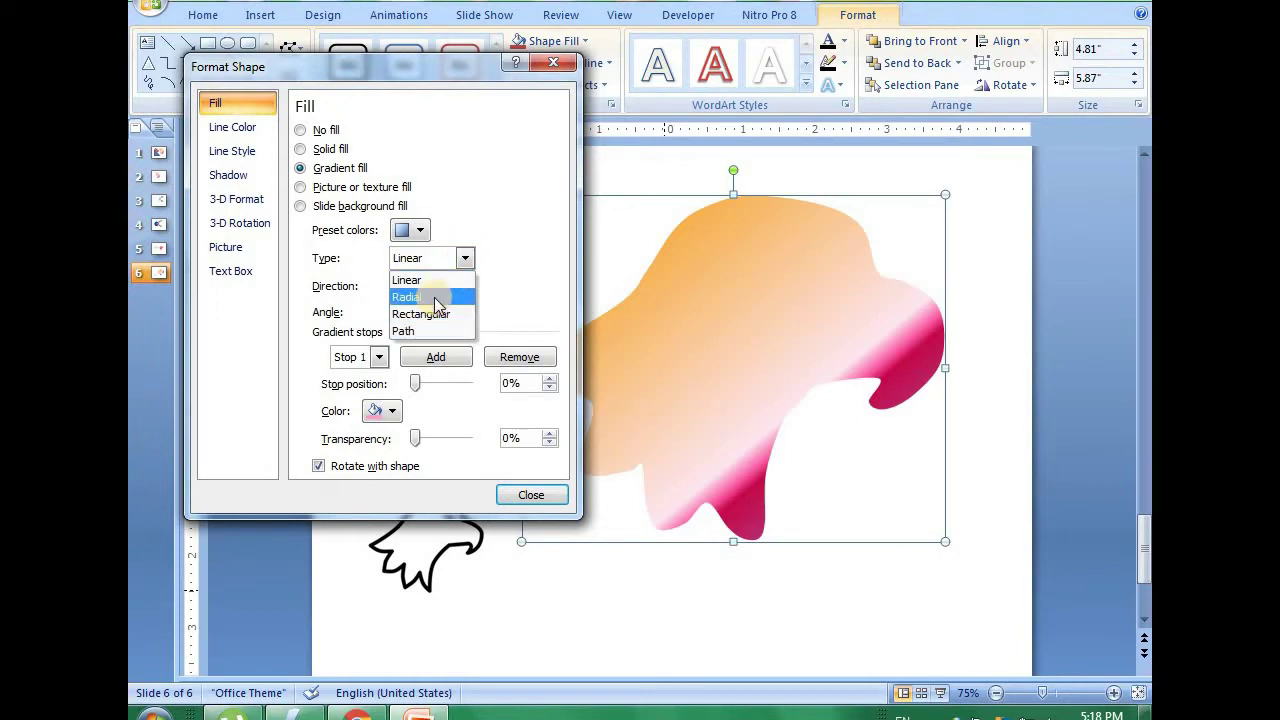
click(438, 281)
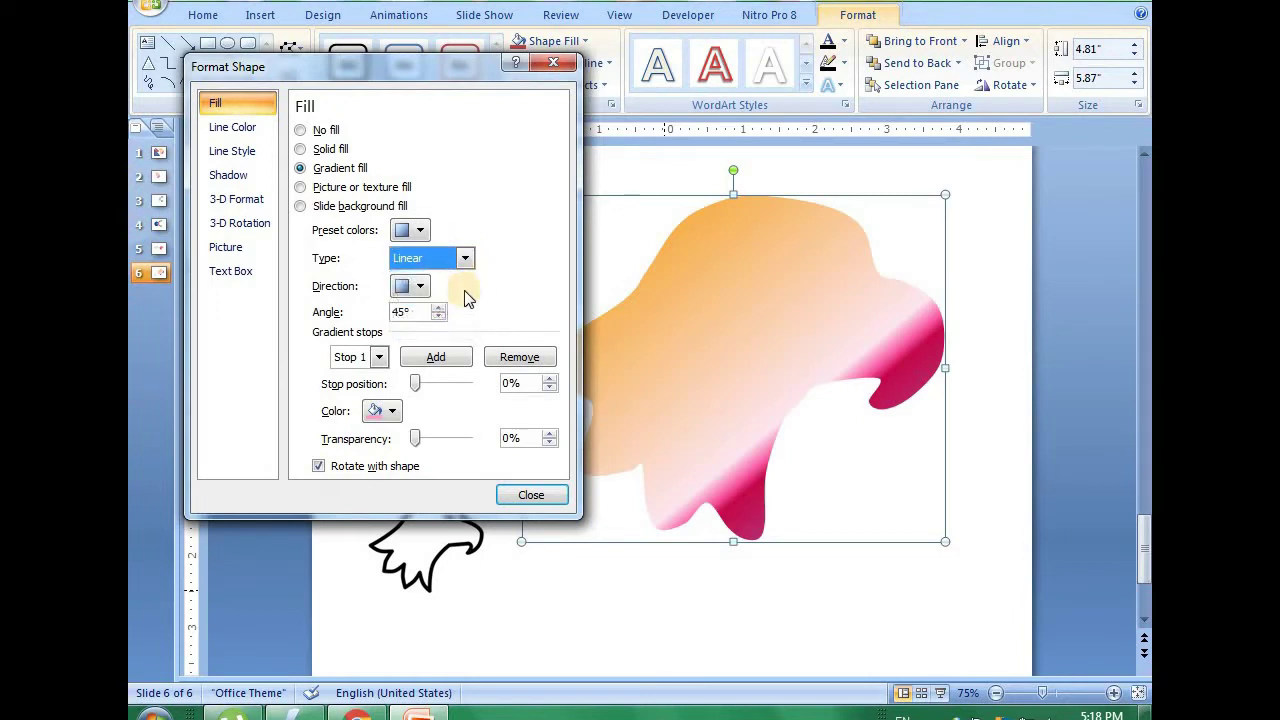
click(536, 496)
click(537, 496)
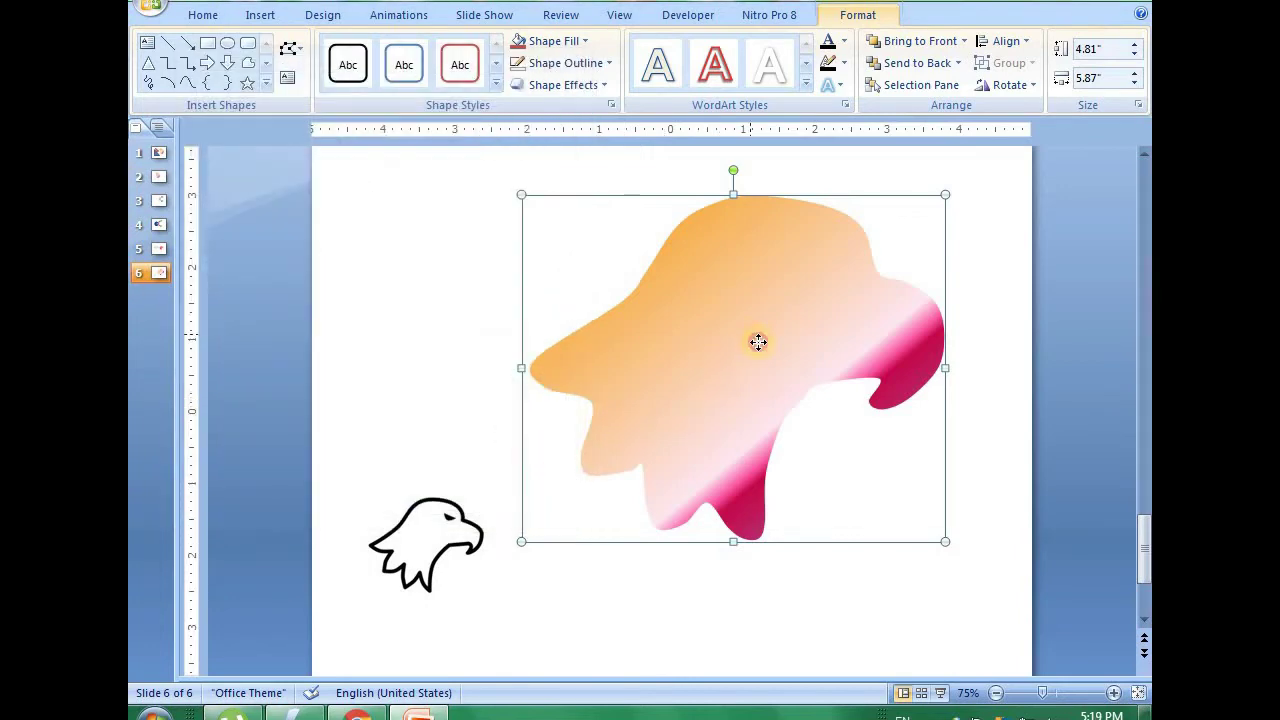
- Nudge the eagle down-right and apply a diagonal gradient variation that reverses its colours
drag(758, 342, 770, 354)
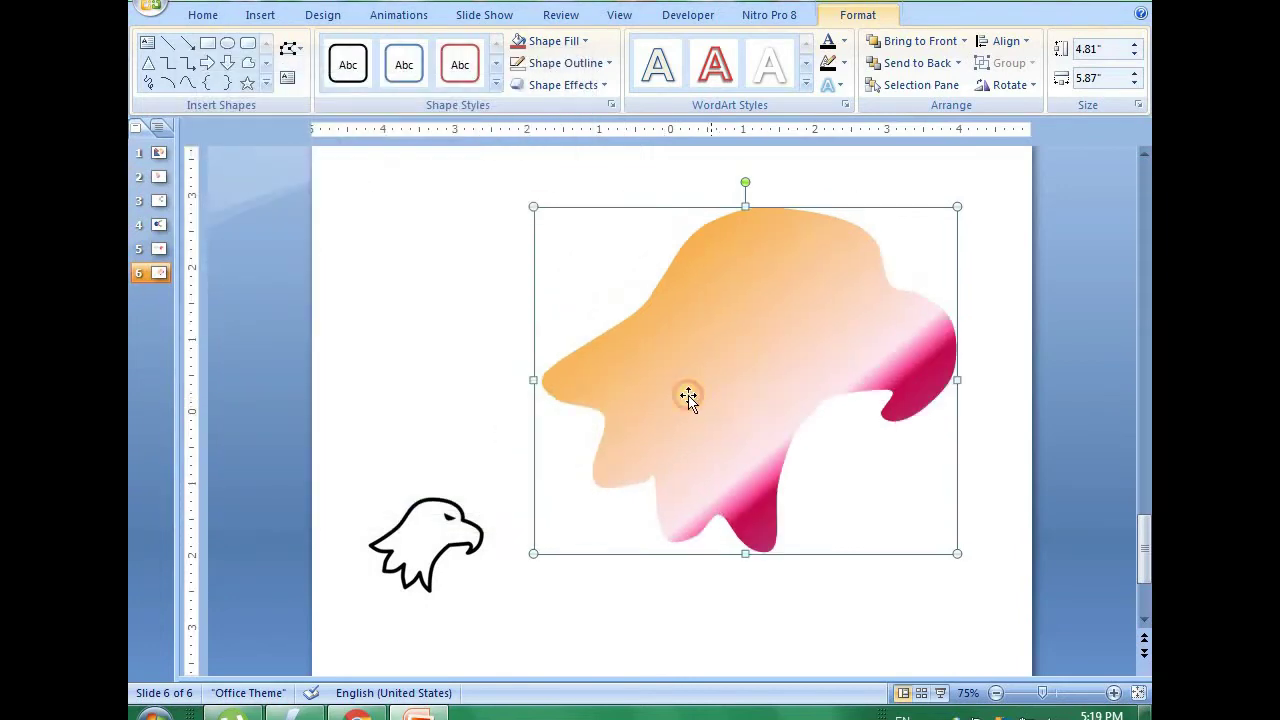
click(588, 41)
mouse_move(605, 282)
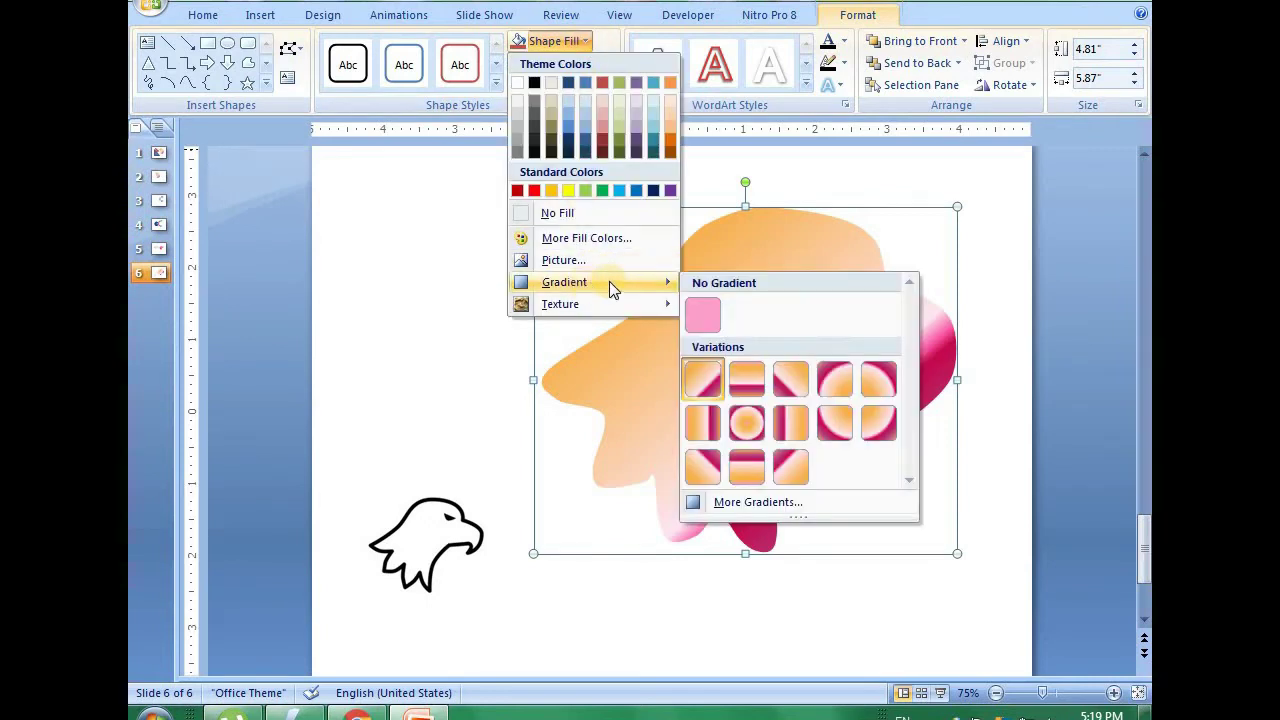
click(794, 379)
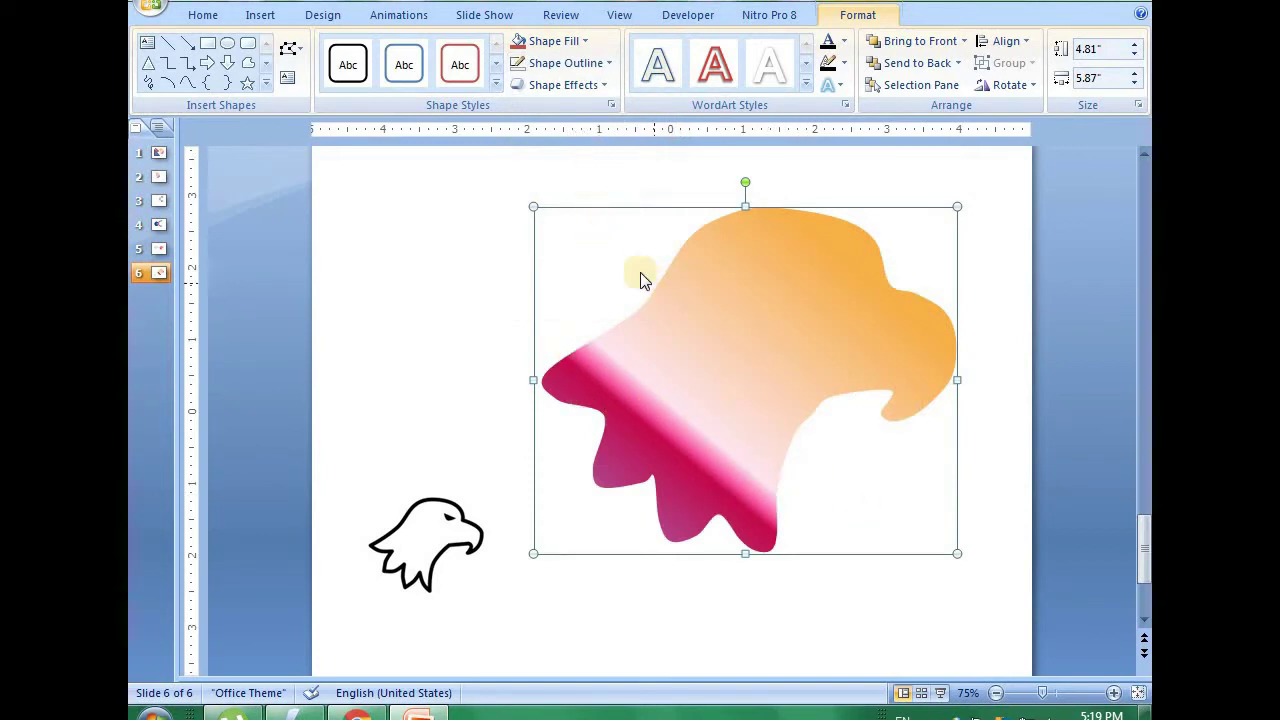
click(584, 42)
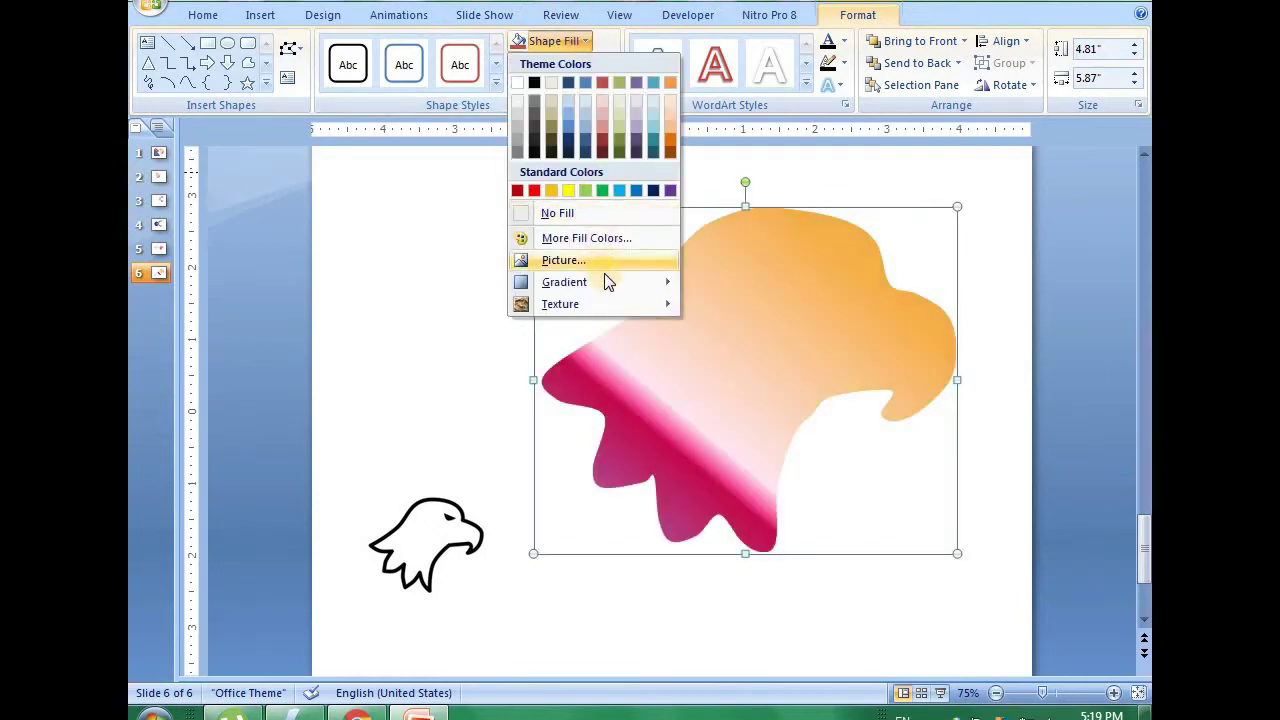
- Move gradient Stop 4 to 57% and Stop 5 to 64%, then close the settings
mouse_move(607, 281)
click(757, 502)
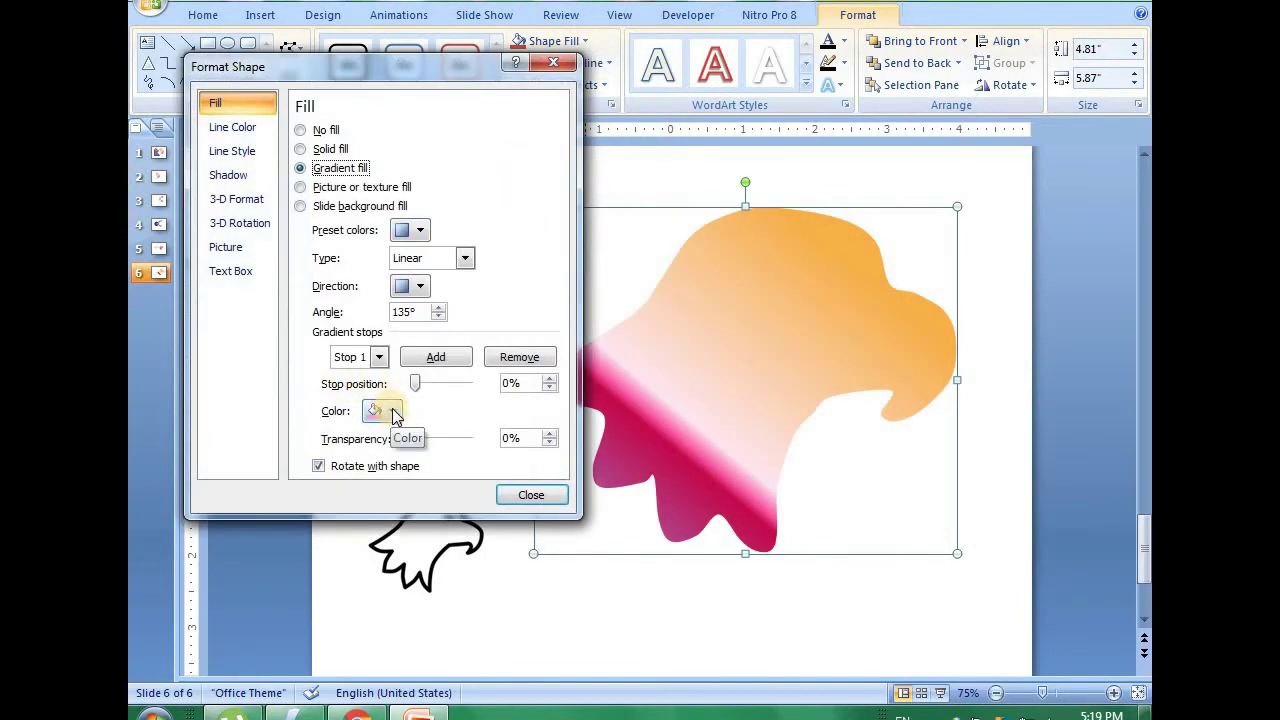
click(377, 357)
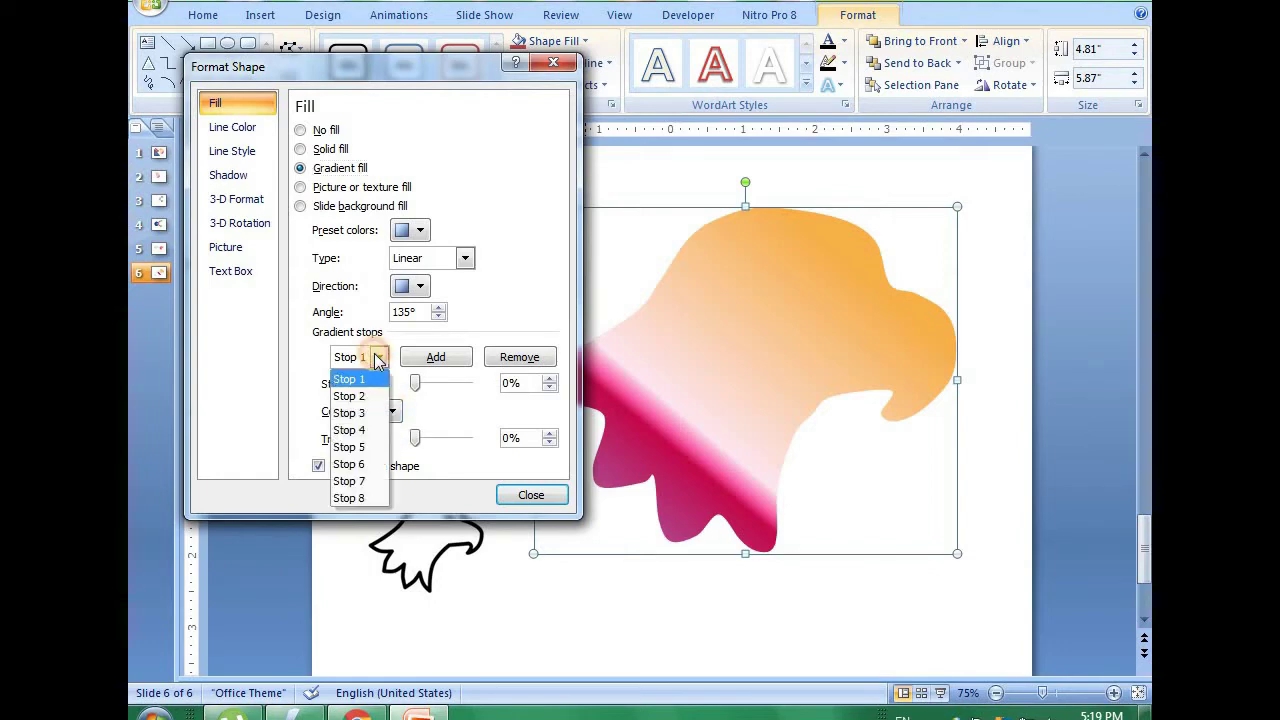
click(373, 432)
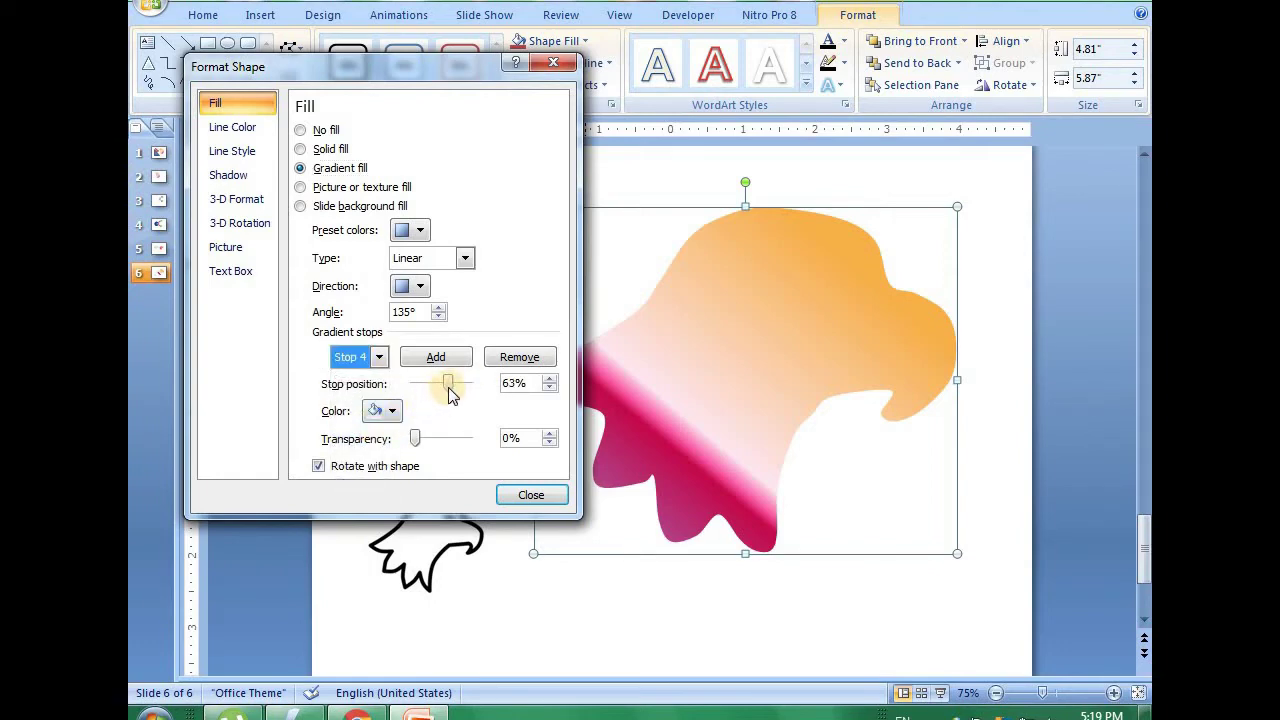
drag(447, 388, 446, 382)
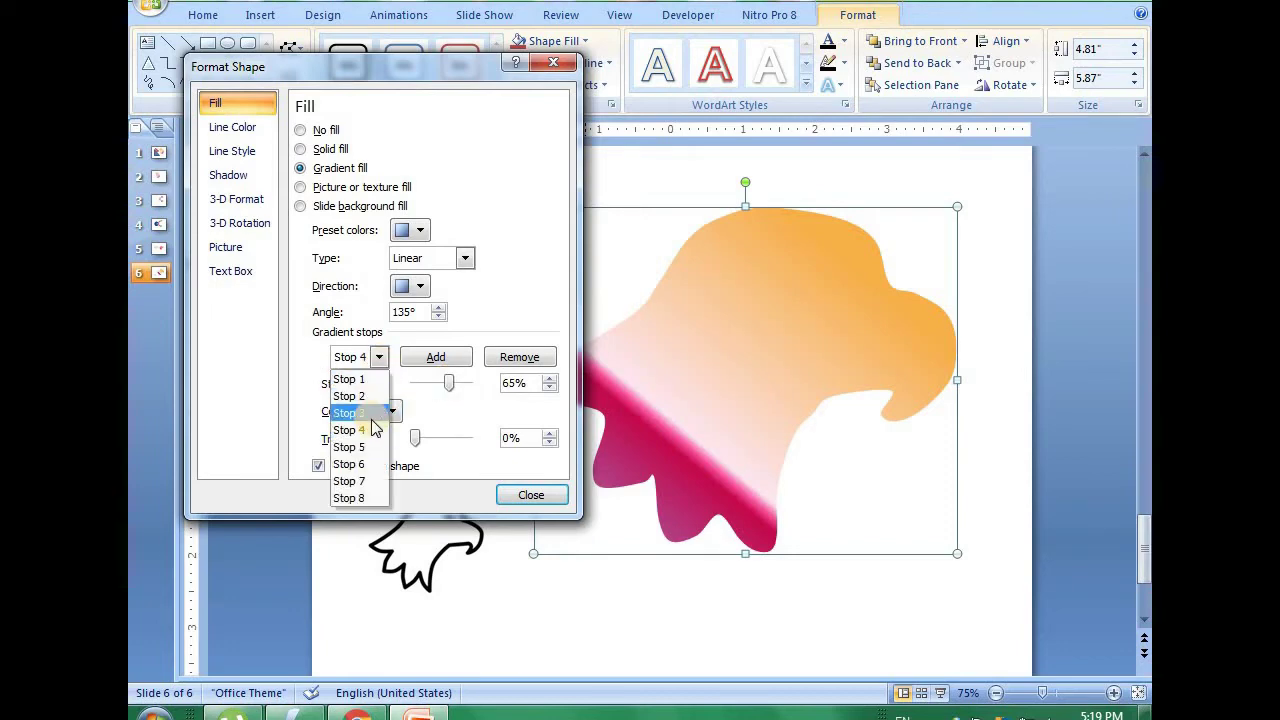
click(383, 447)
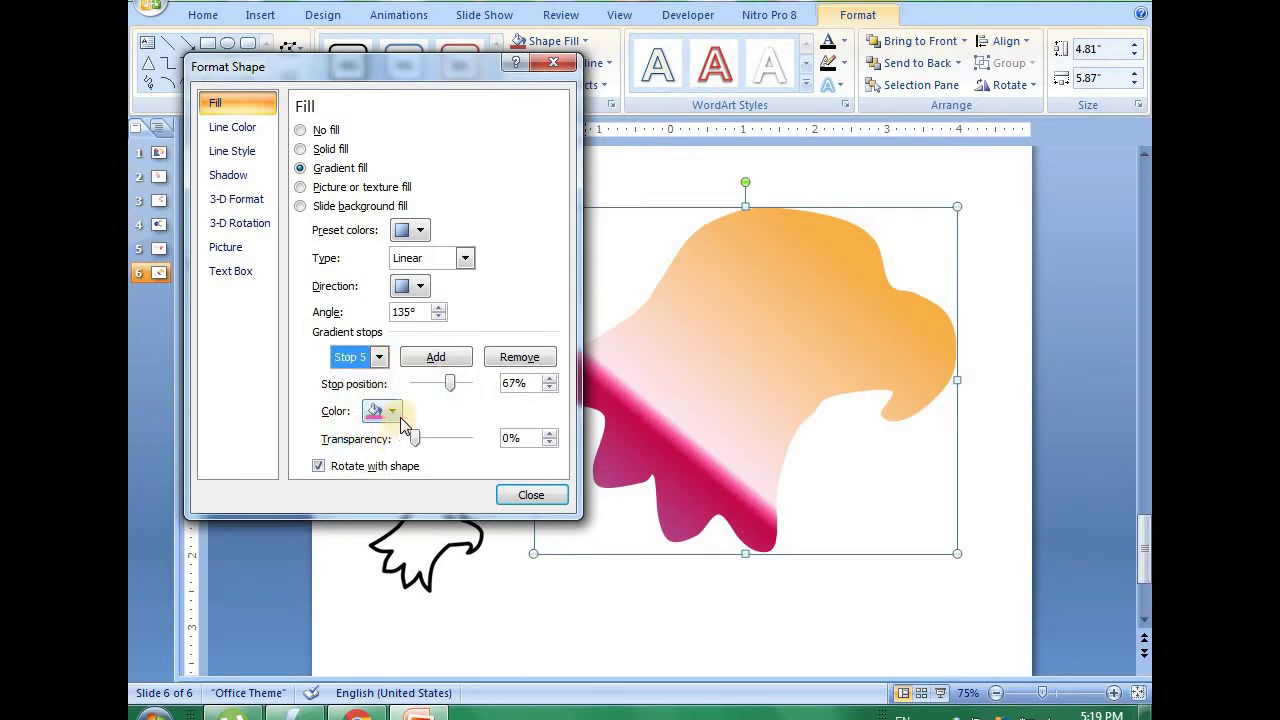
drag(451, 387, 447, 387)
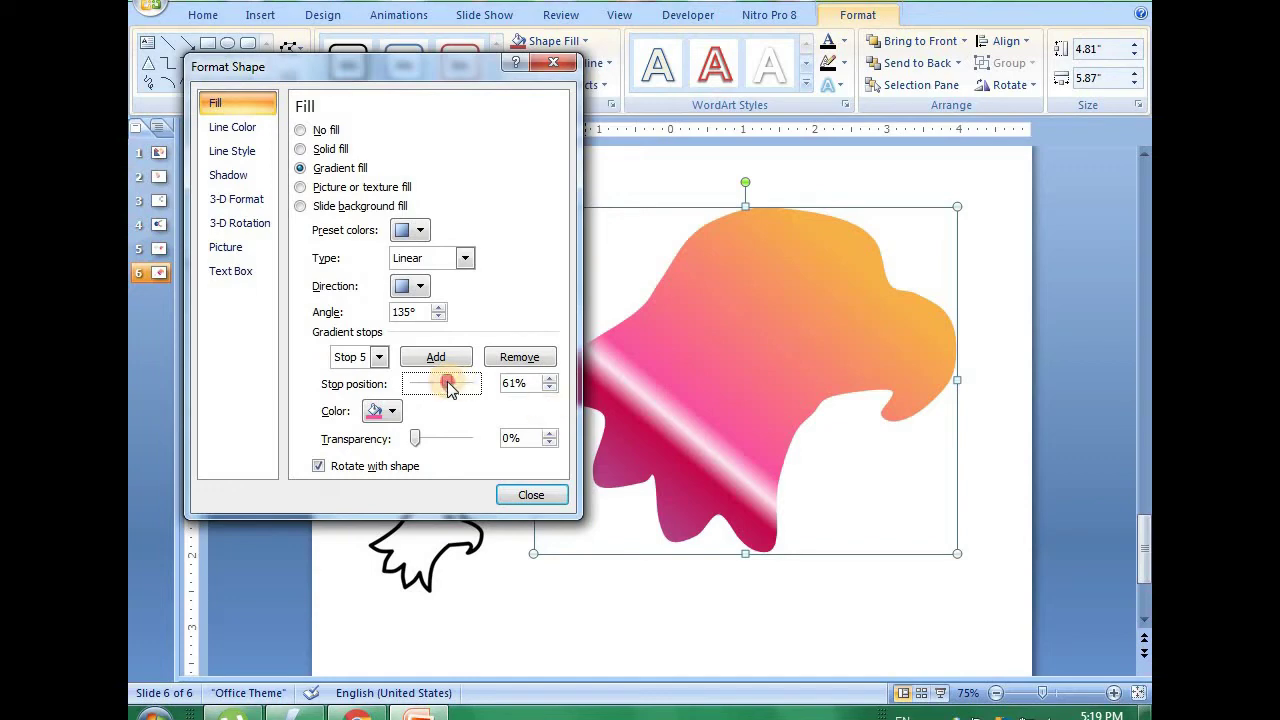
drag(447, 387, 449, 387)
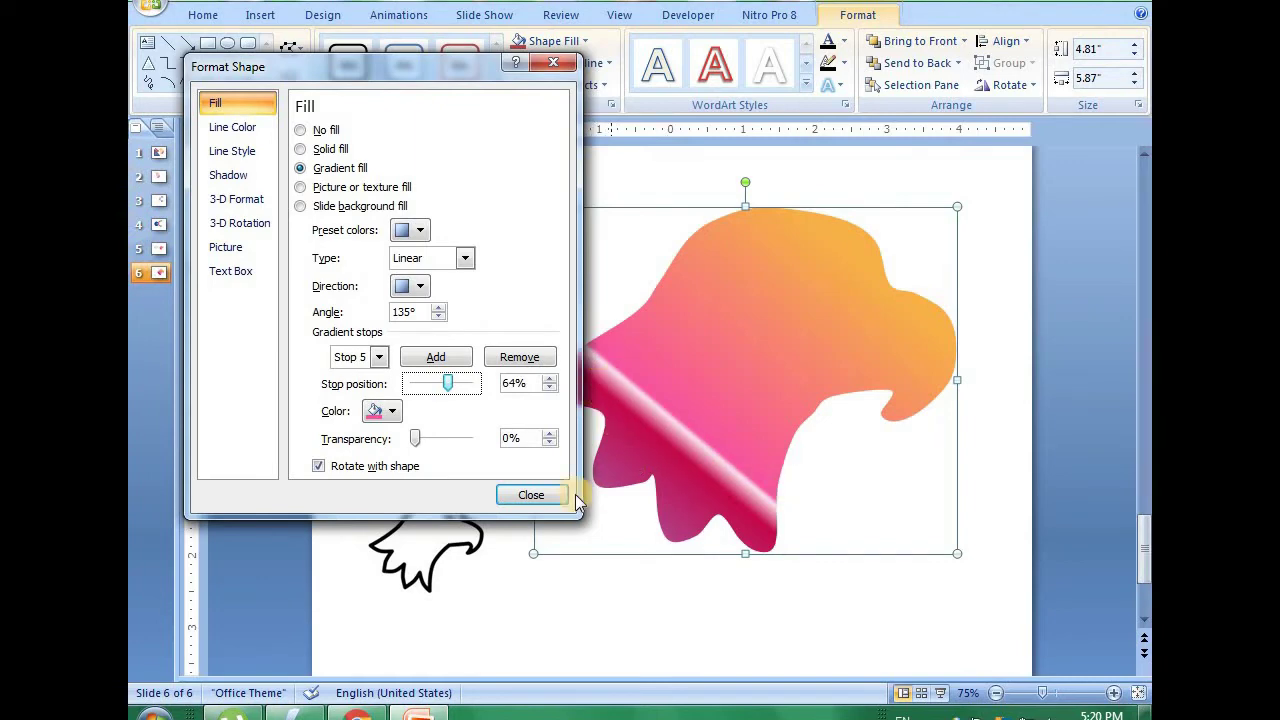
click(545, 495)
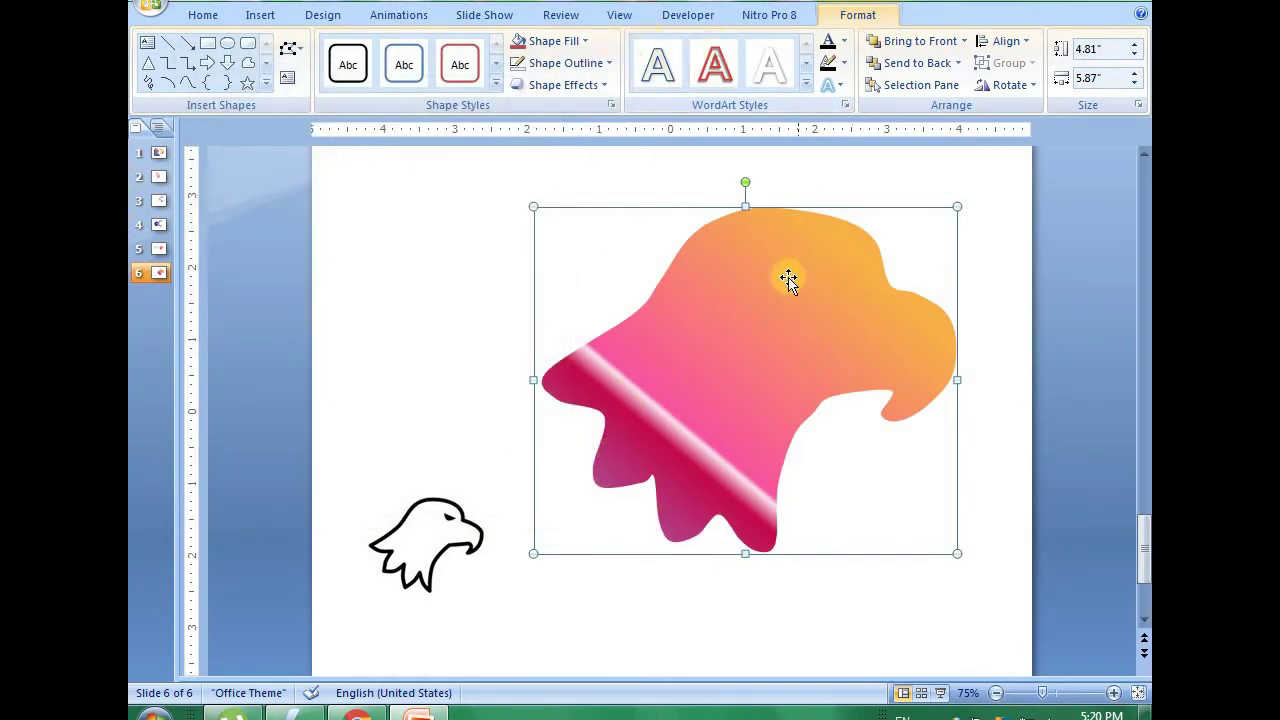
- Shift the eagle right and give it the Preset 4 3-D effect with a soft shadow
mouse_move(788, 285)
mouse_down()
mouse_move(808, 302)
mouse_move(850, 302)
mouse_up()
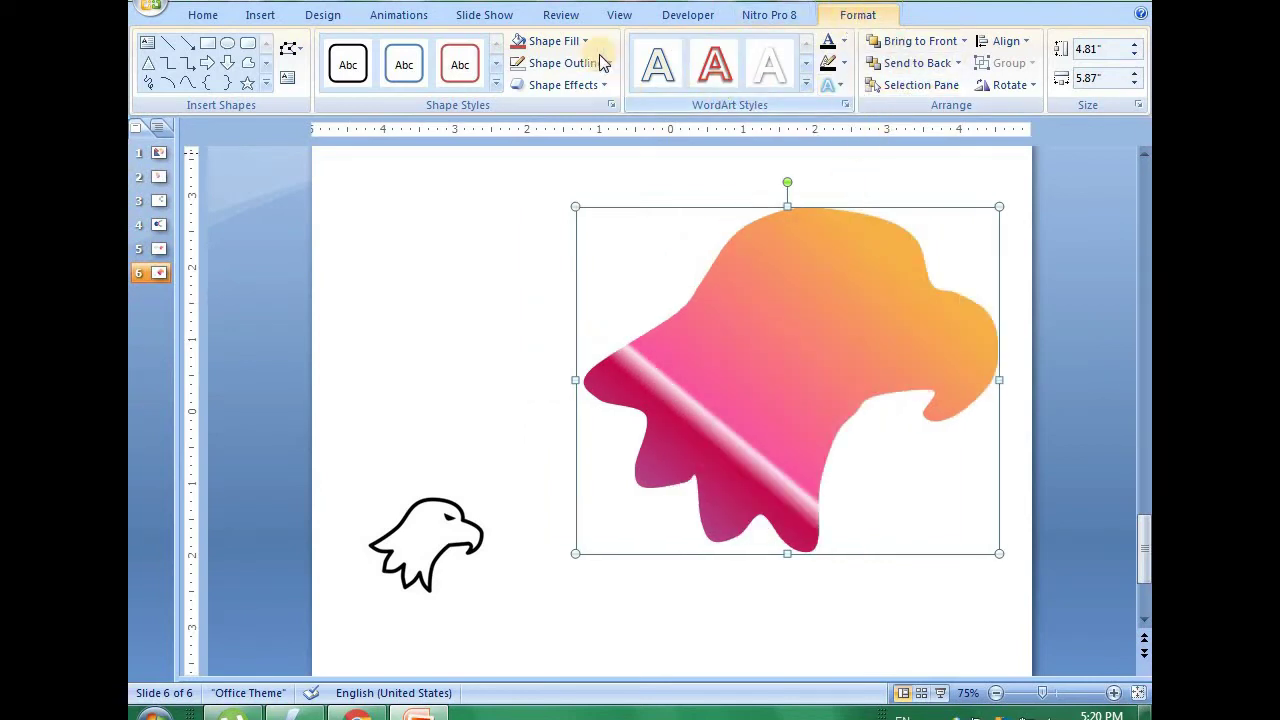
click(604, 86)
mouse_move(597, 131)
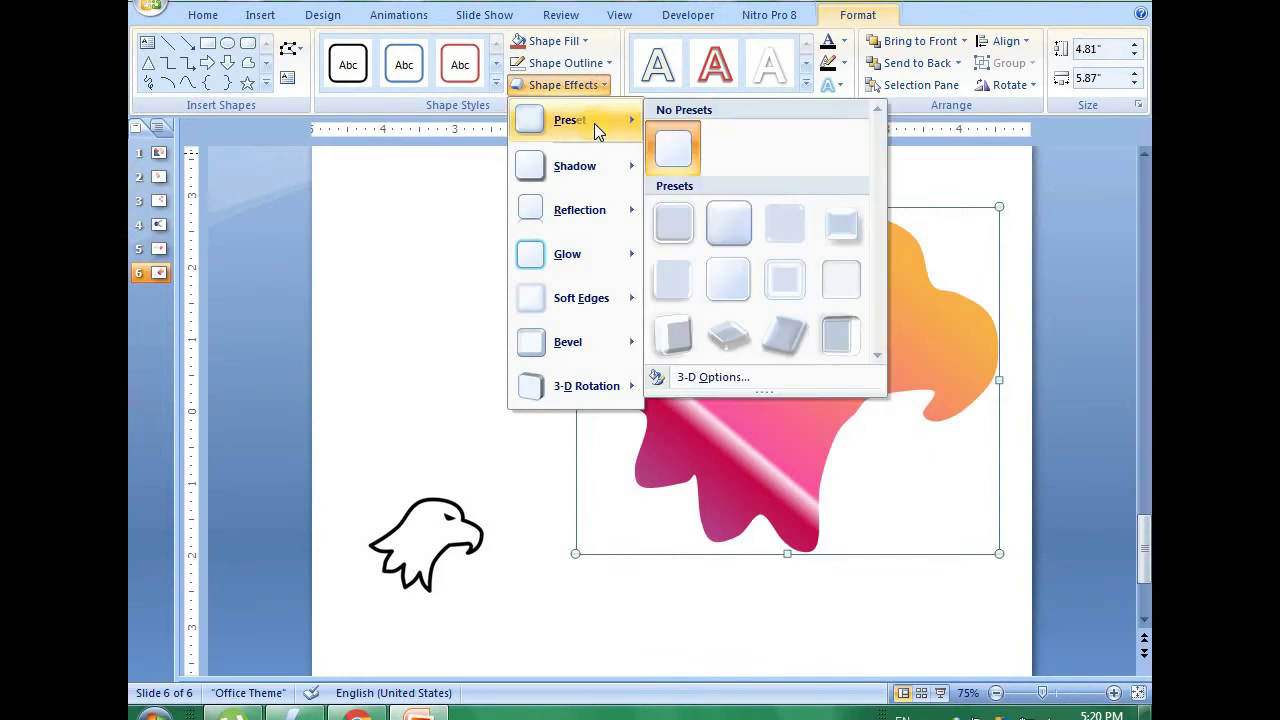
click(839, 225)
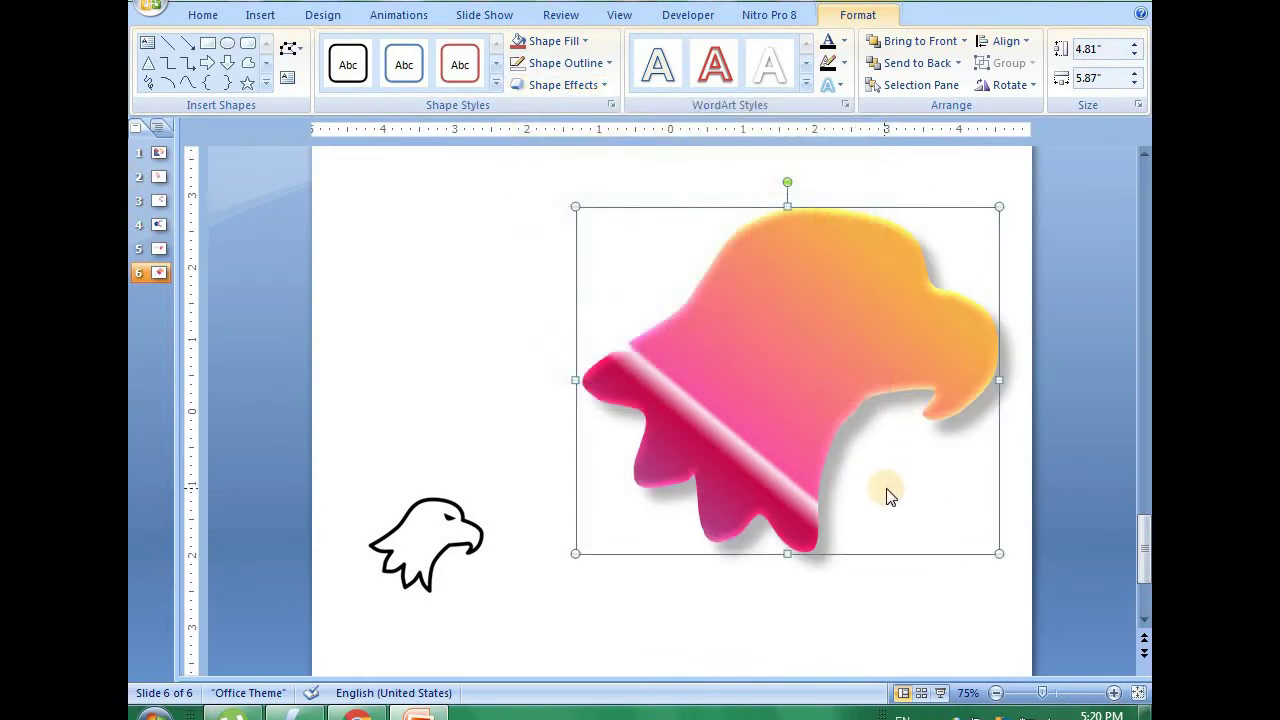
- Shrink the eagle to about 4.06" by 4.96" and nudge it slightly up
click(491, 328)
click(803, 320)
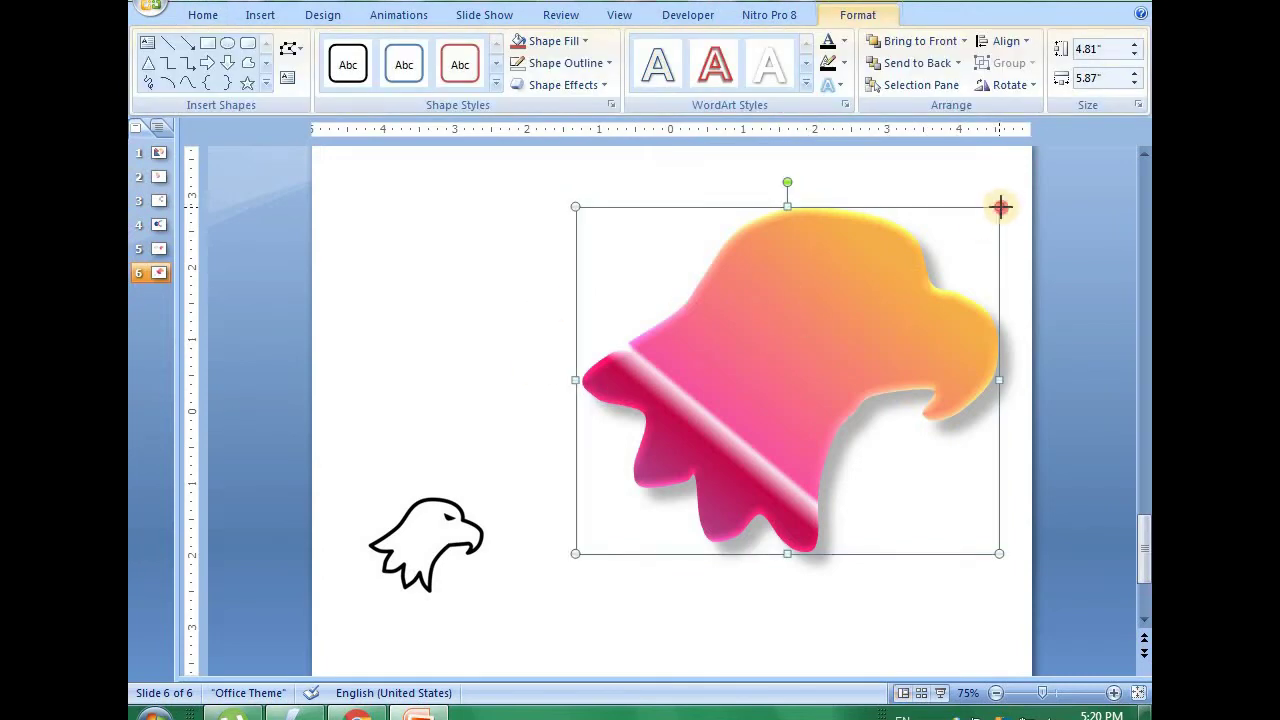
drag(1001, 207, 931, 262)
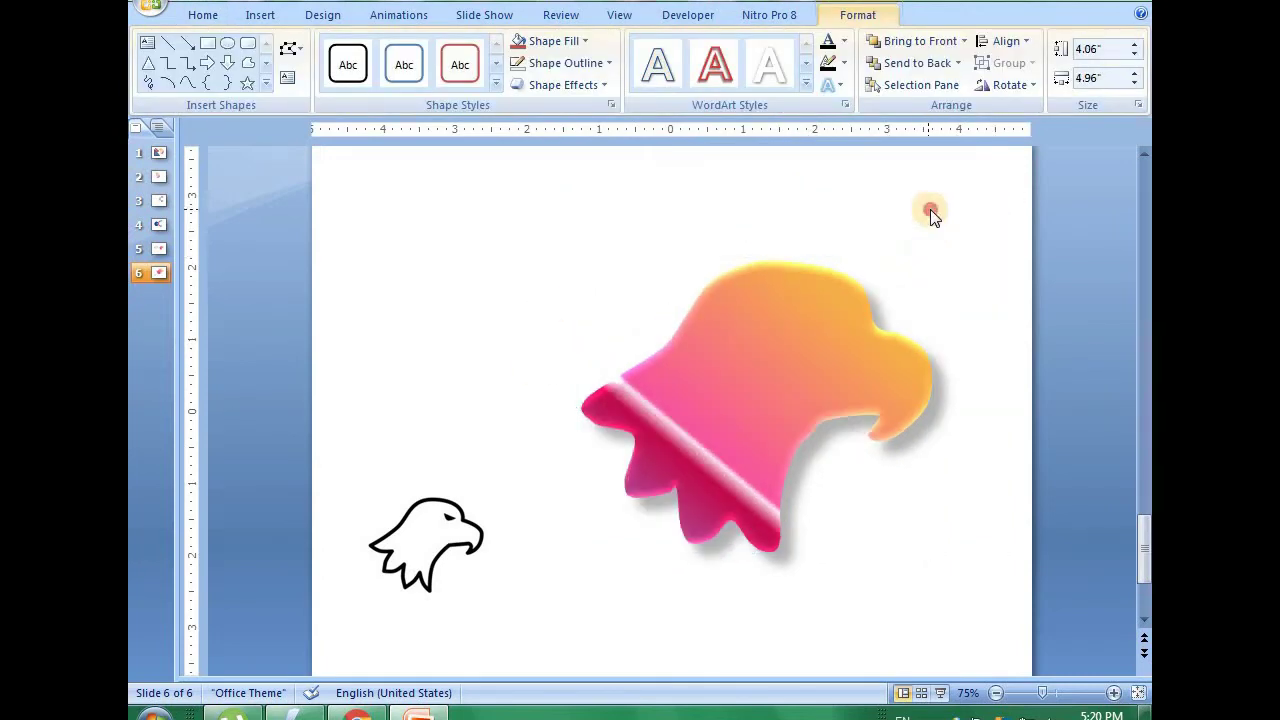
drag(789, 343, 789, 325)
- Draw a small oval on the eagle's head for the eye
click(466, 303)
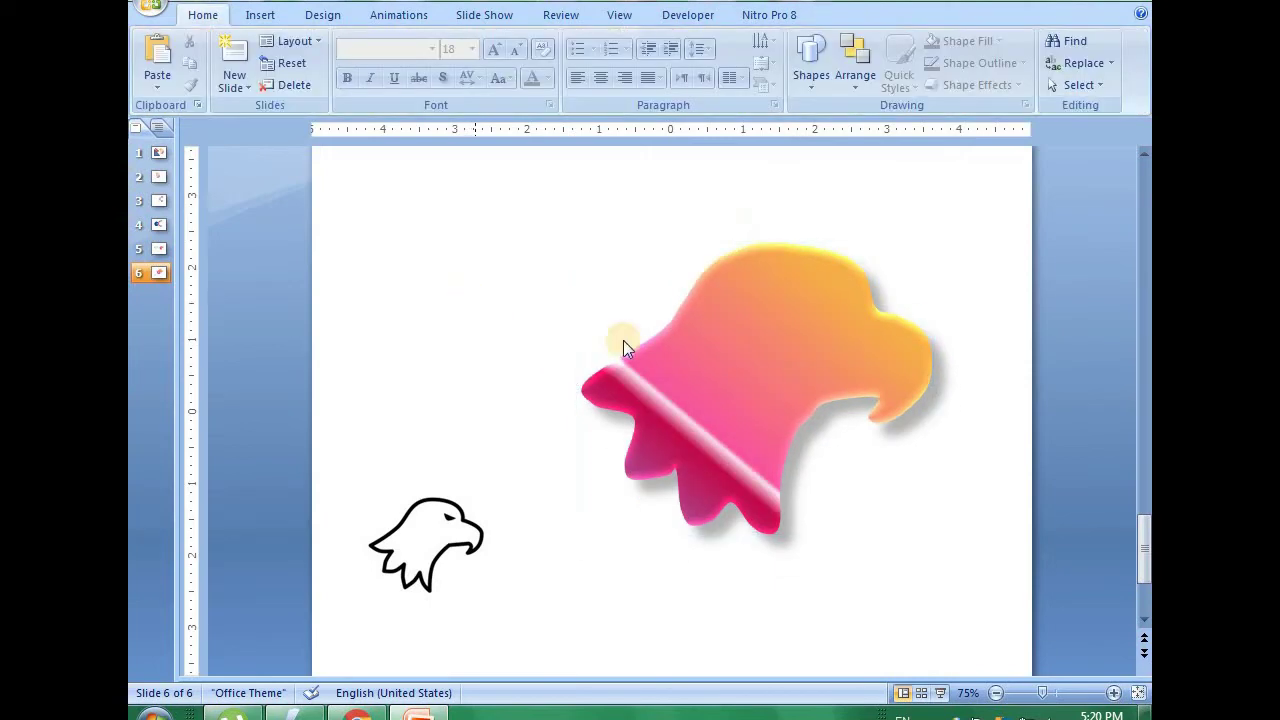
click(718, 332)
click(484, 279)
click(260, 14)
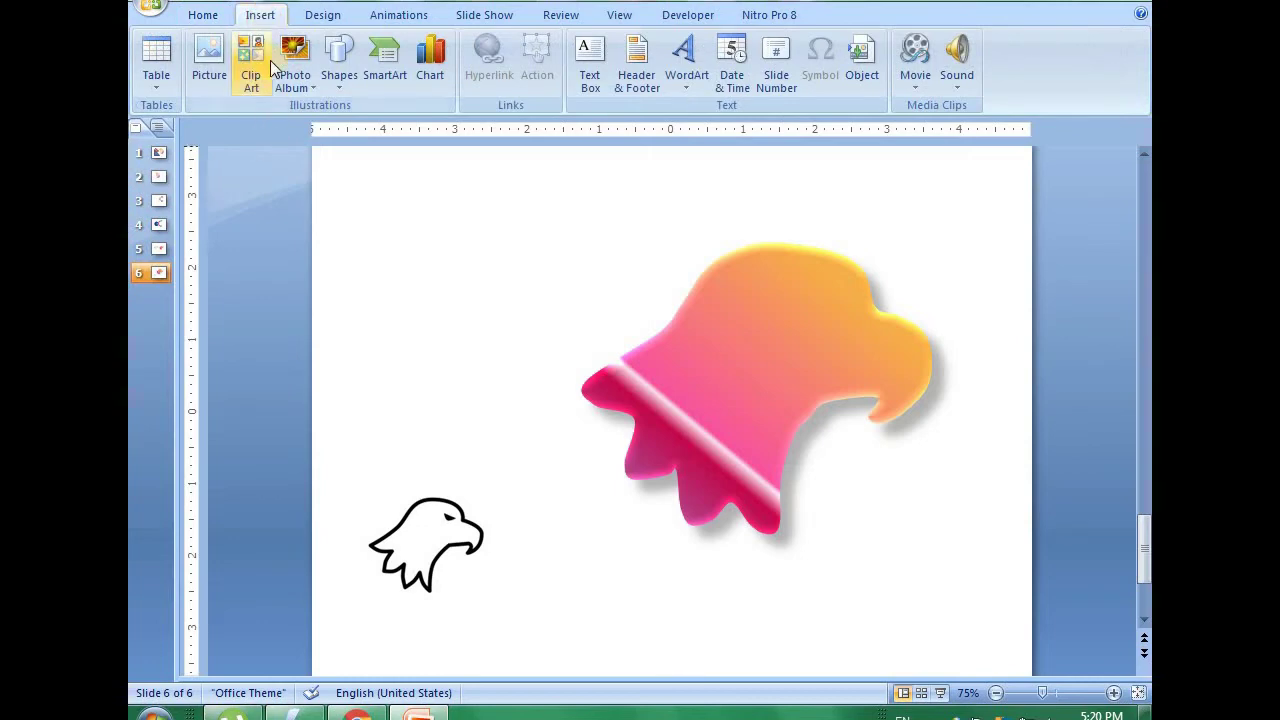
click(337, 90)
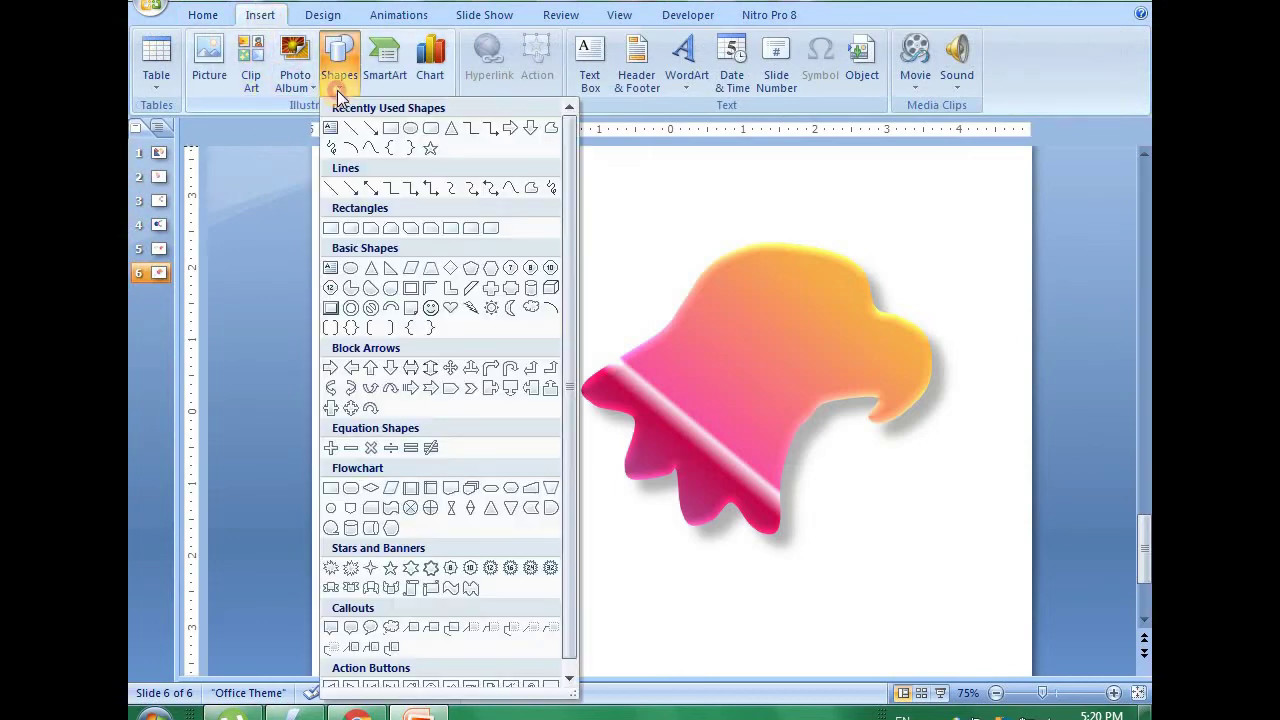
click(410, 130)
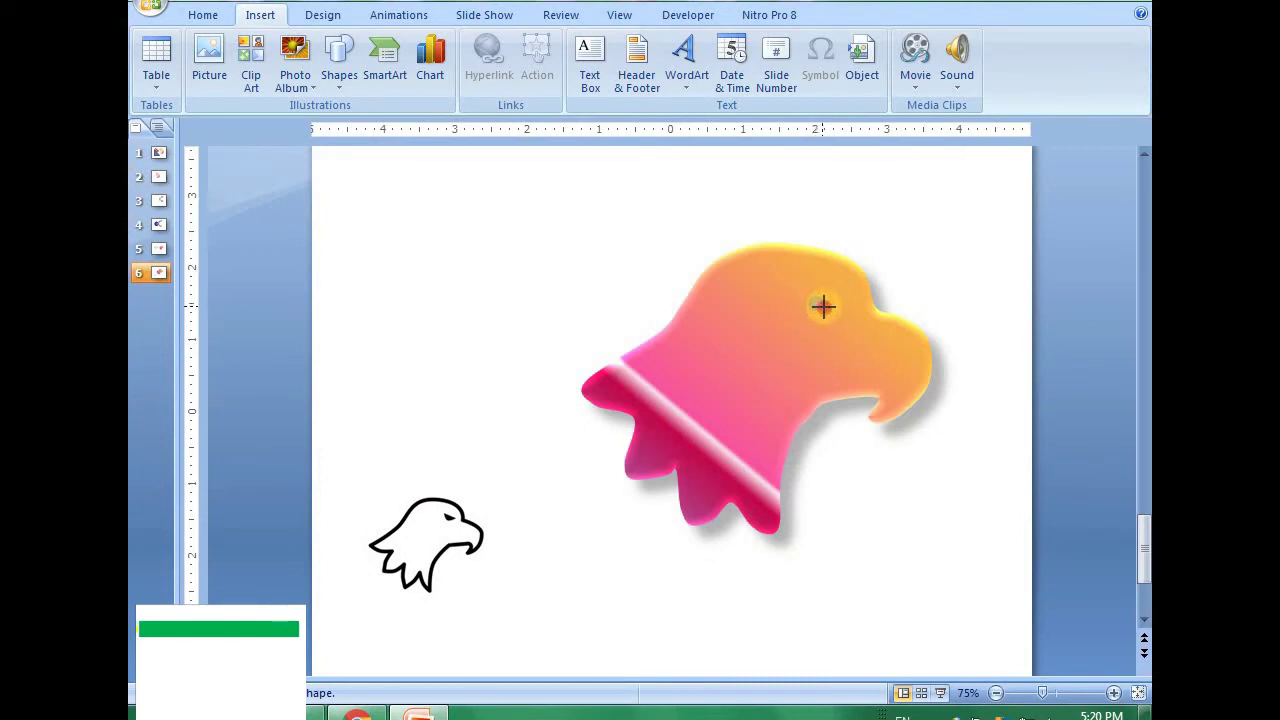
drag(822, 306, 825, 314)
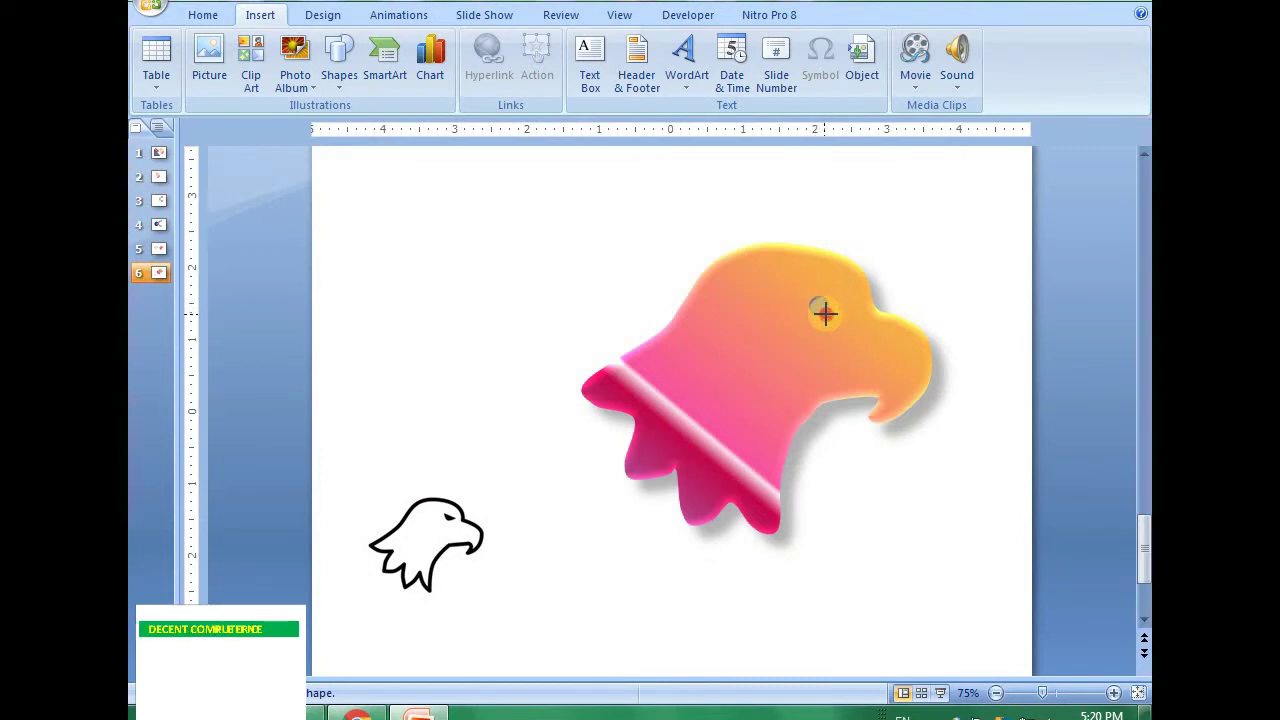
drag(825, 314, 827, 316)
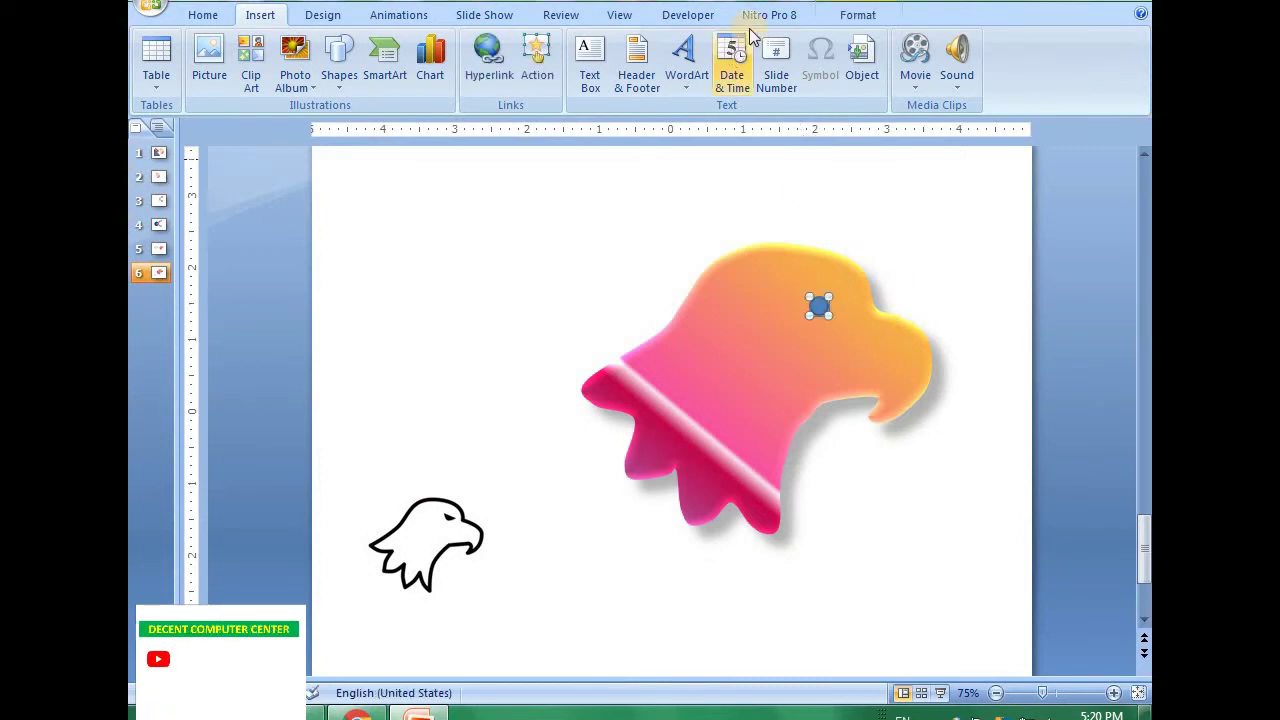
- Give the eye oval a white fill and a white outline
click(857, 15)
click(584, 41)
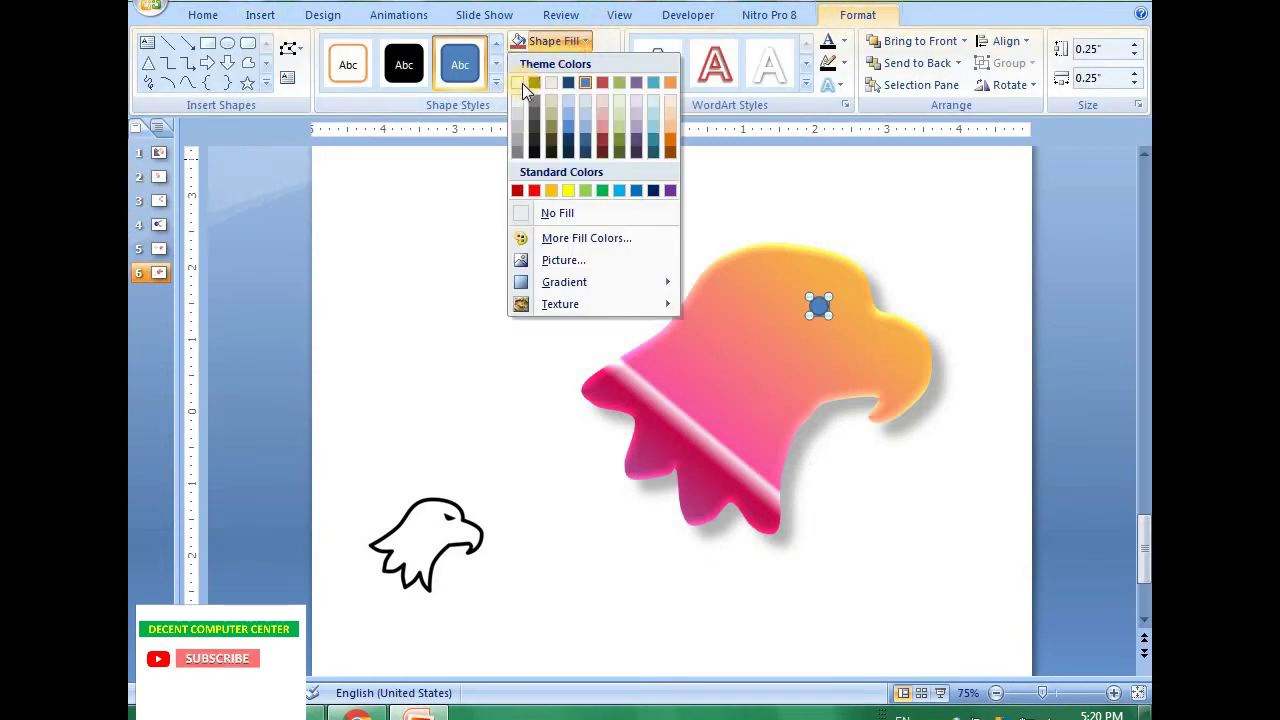
click(522, 83)
click(598, 63)
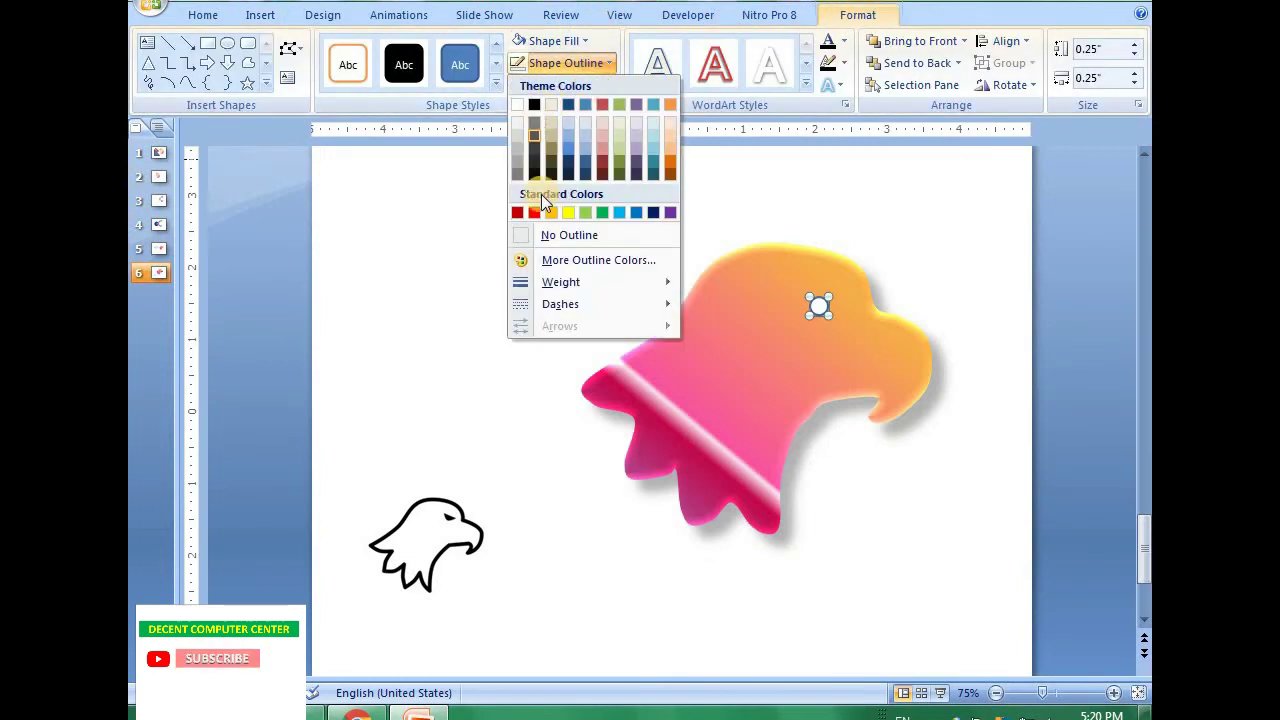
click(518, 103)
click(429, 243)
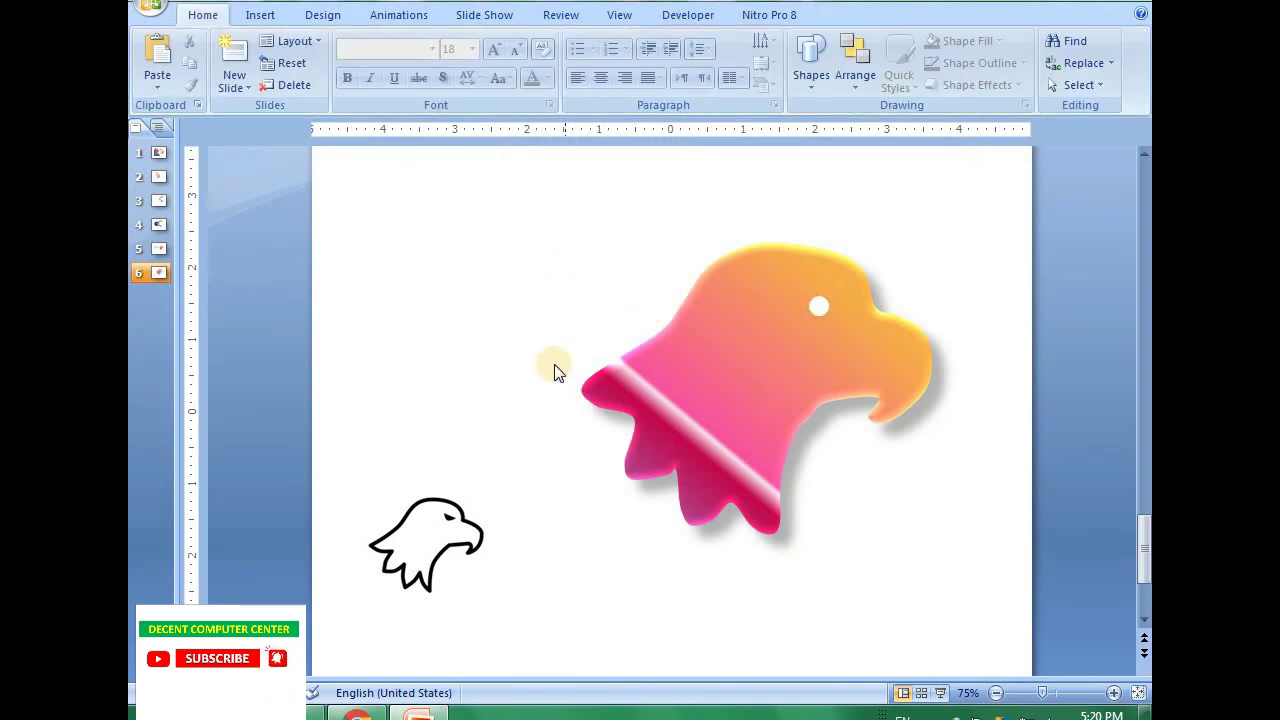
- Select the eagle and the eye together and group them
drag(519, 203, 983, 585)
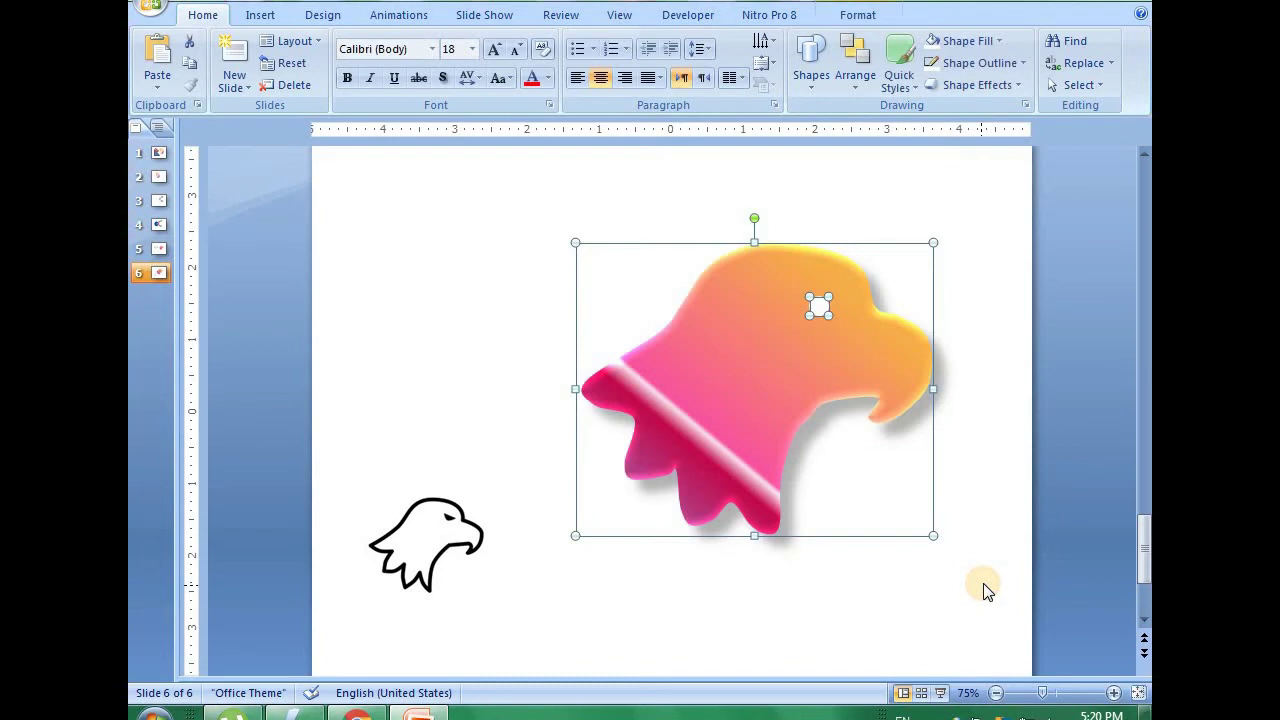
click(860, 14)
click(1030, 65)
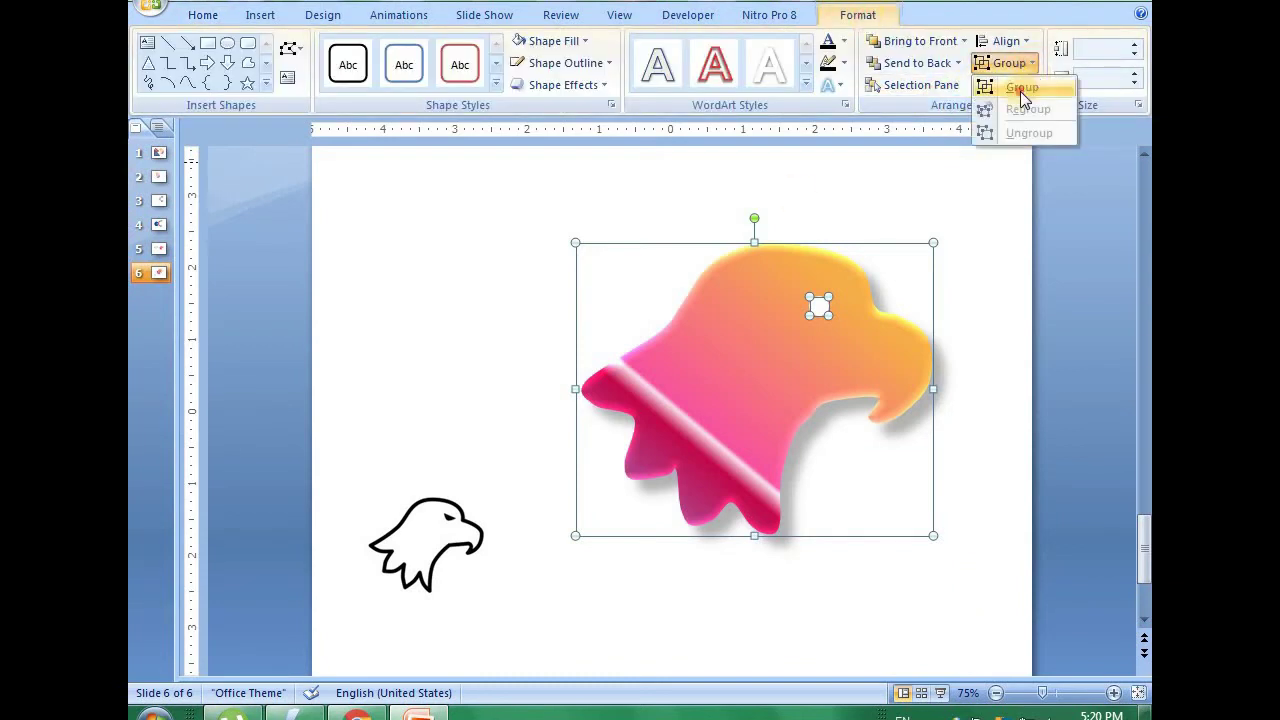
click(1012, 87)
- Move the eagle group slightly up and left, then ungroup it
click(557, 228)
click(798, 367)
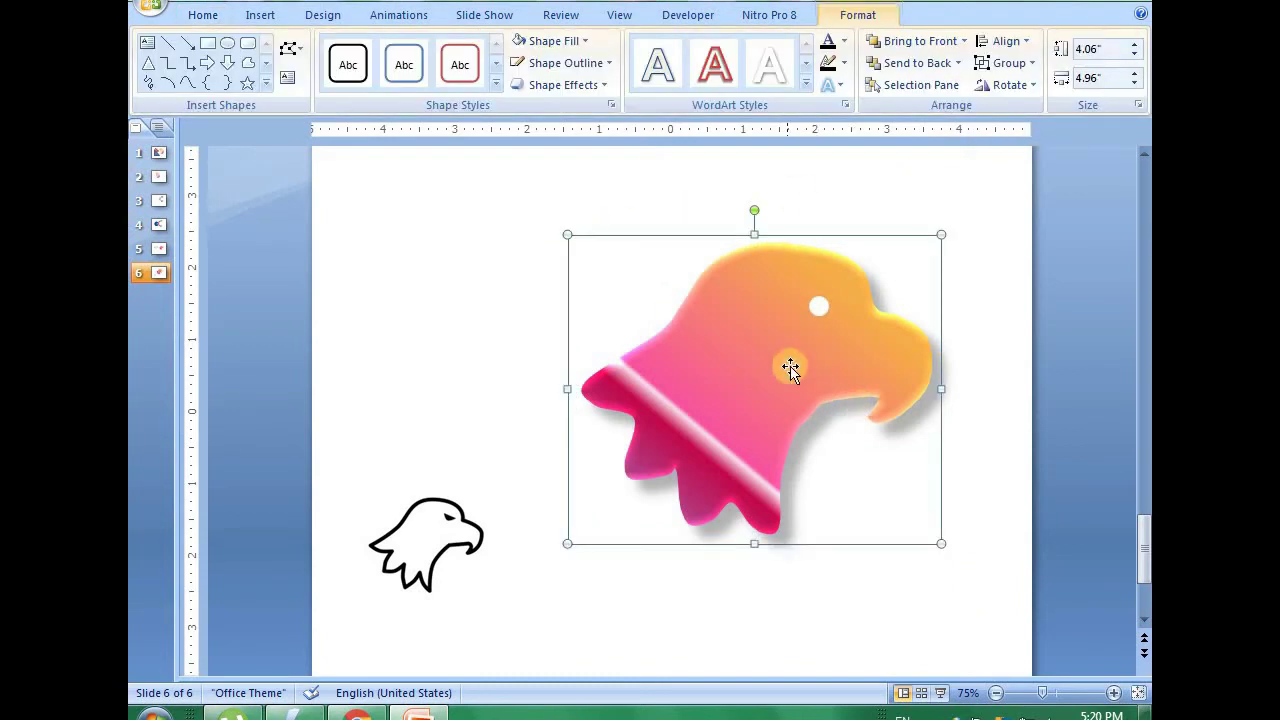
mouse_move(795, 362)
mouse_down()
mouse_move(754, 341)
mouse_move(778, 365)
mouse_up()
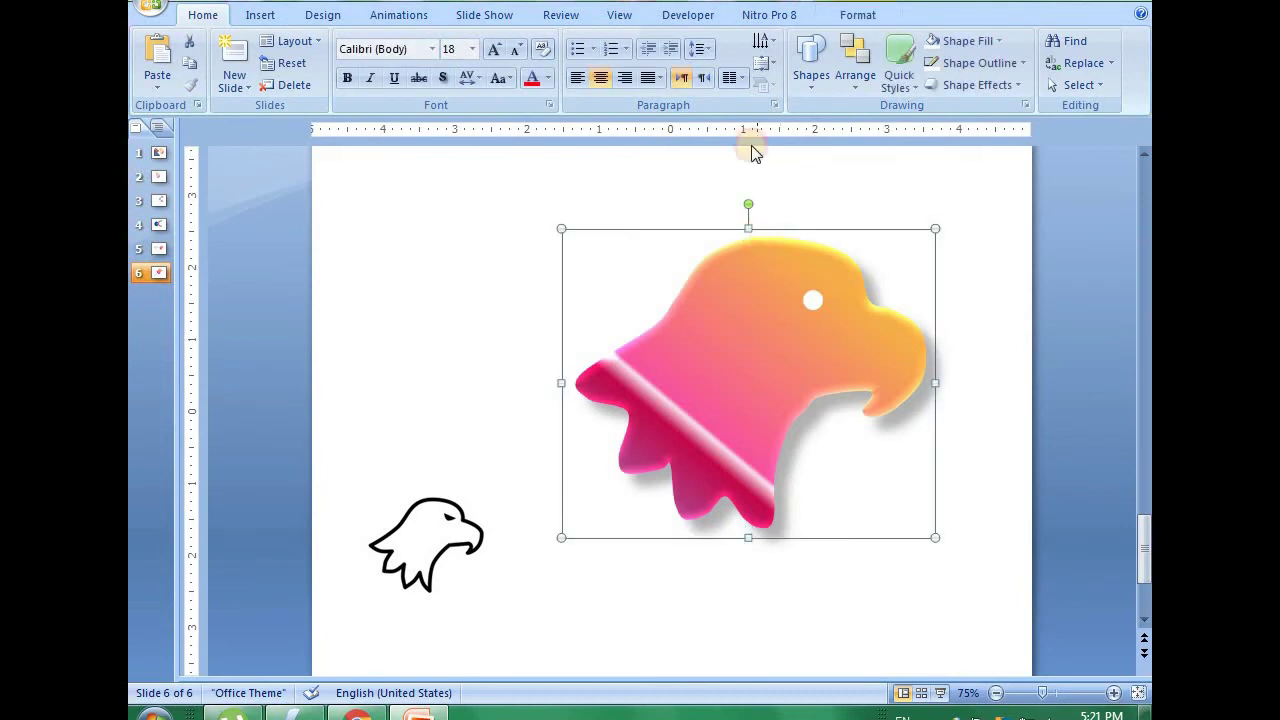
click(868, 15)
click(1033, 65)
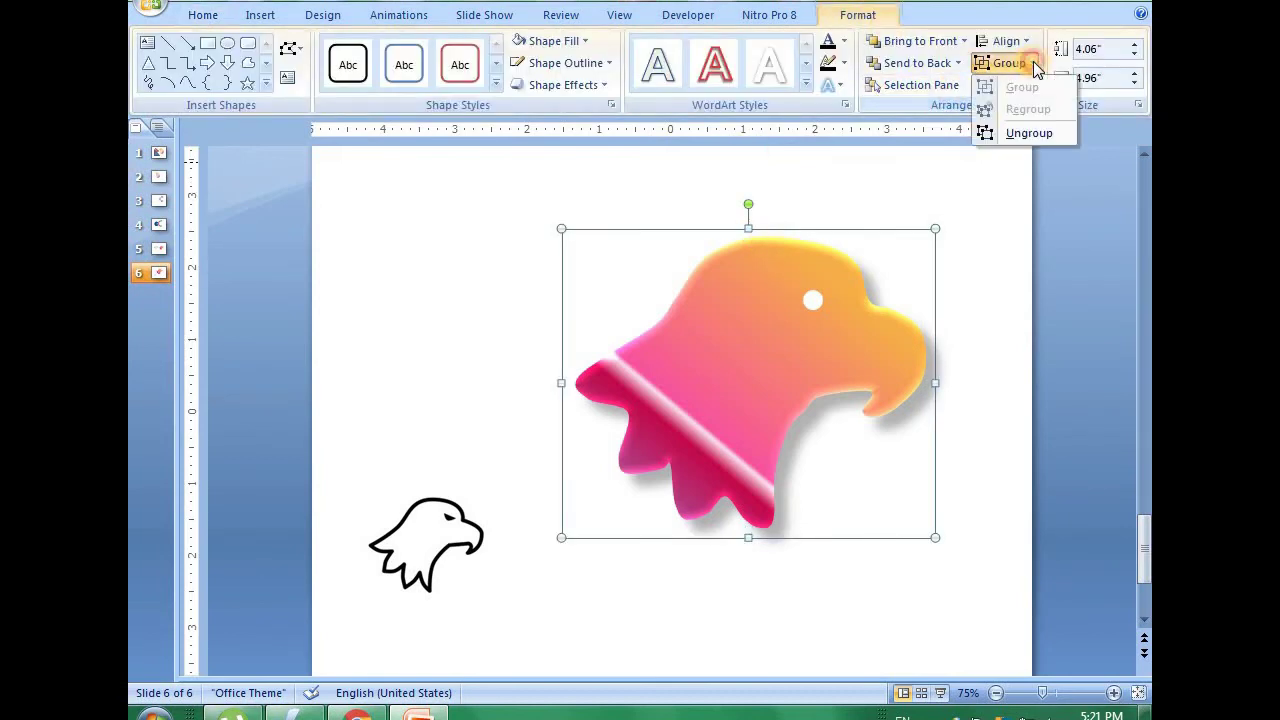
click(1029, 133)
- In the eagle's point-edit mode, pull a top-of-head point slightly upward
click(742, 333)
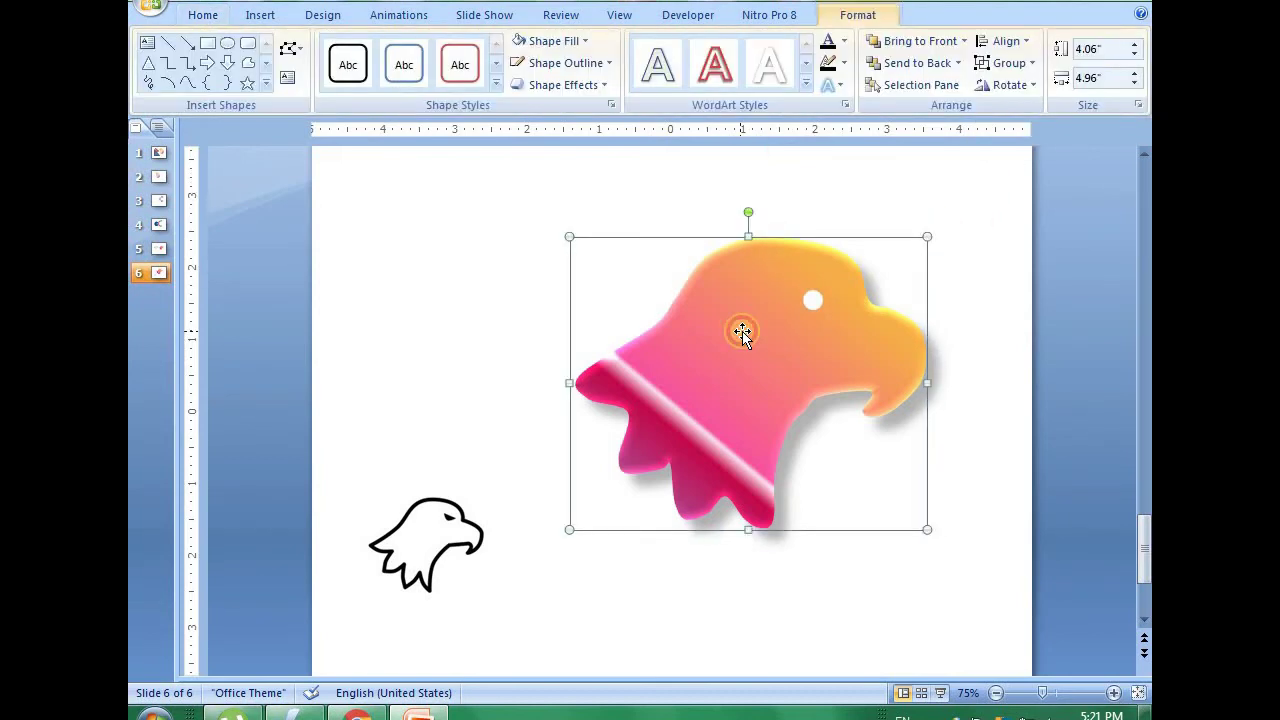
click(290, 48)
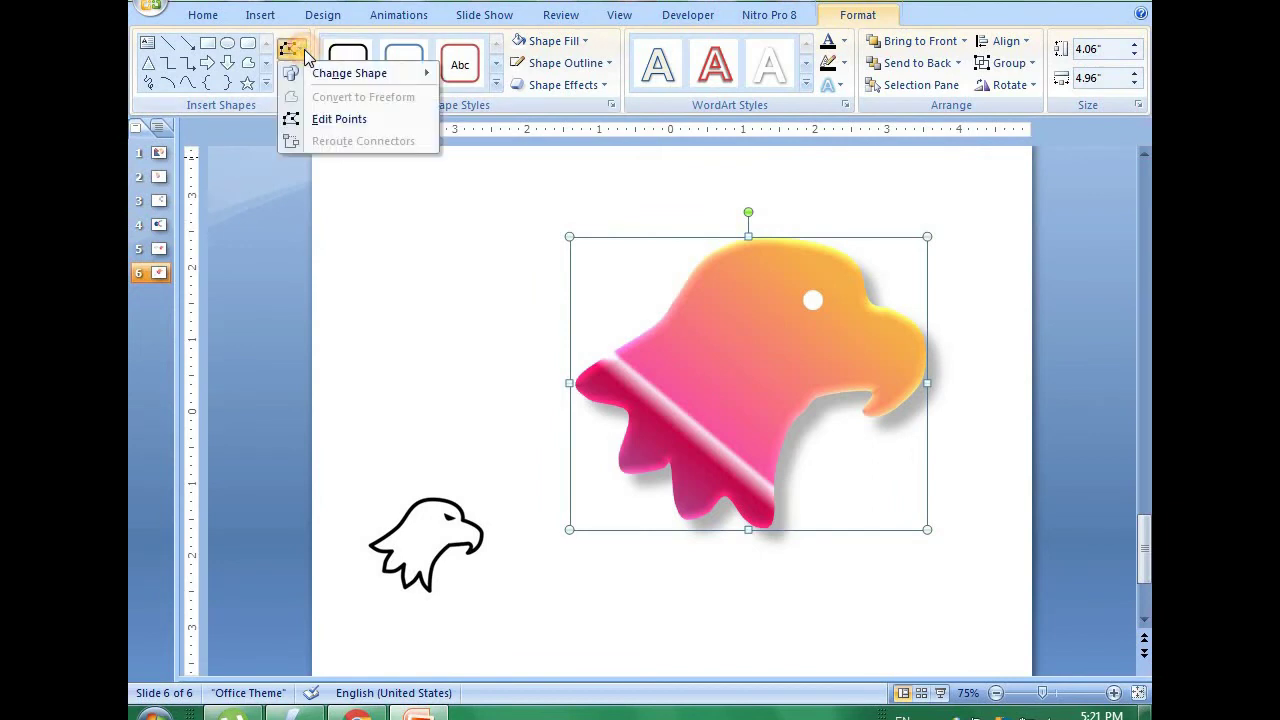
click(316, 120)
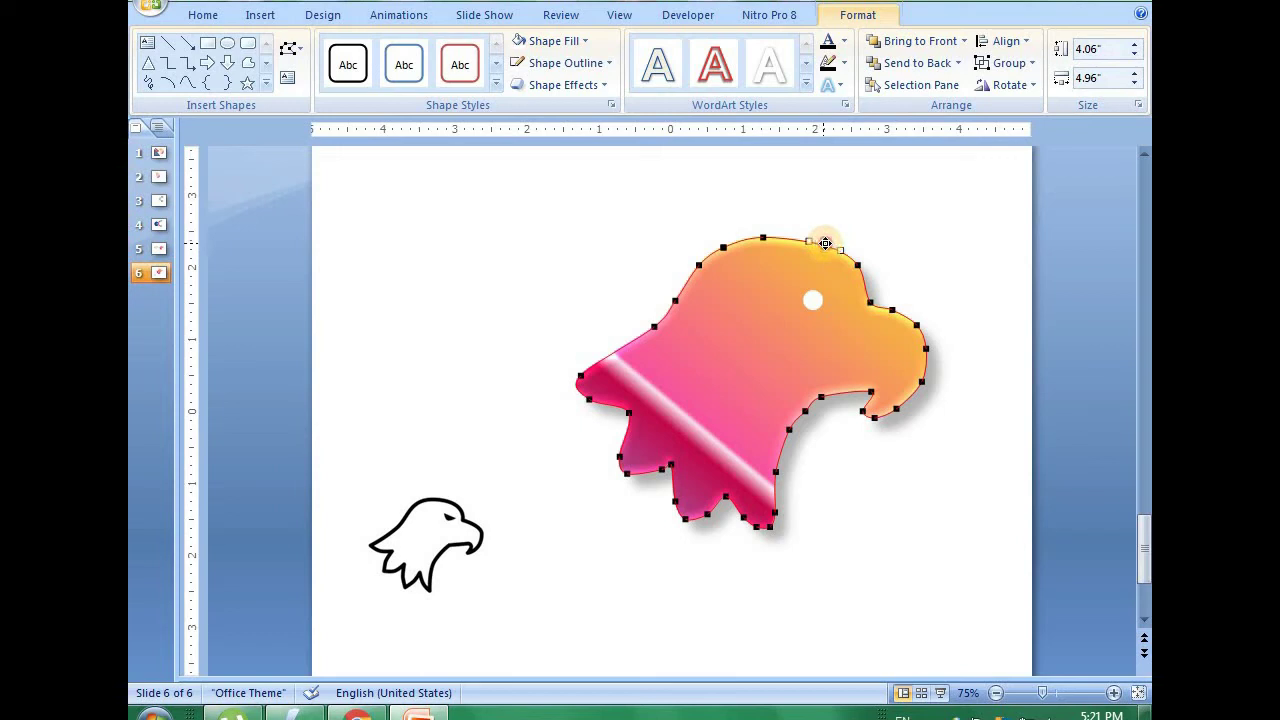
drag(810, 241, 808, 235)
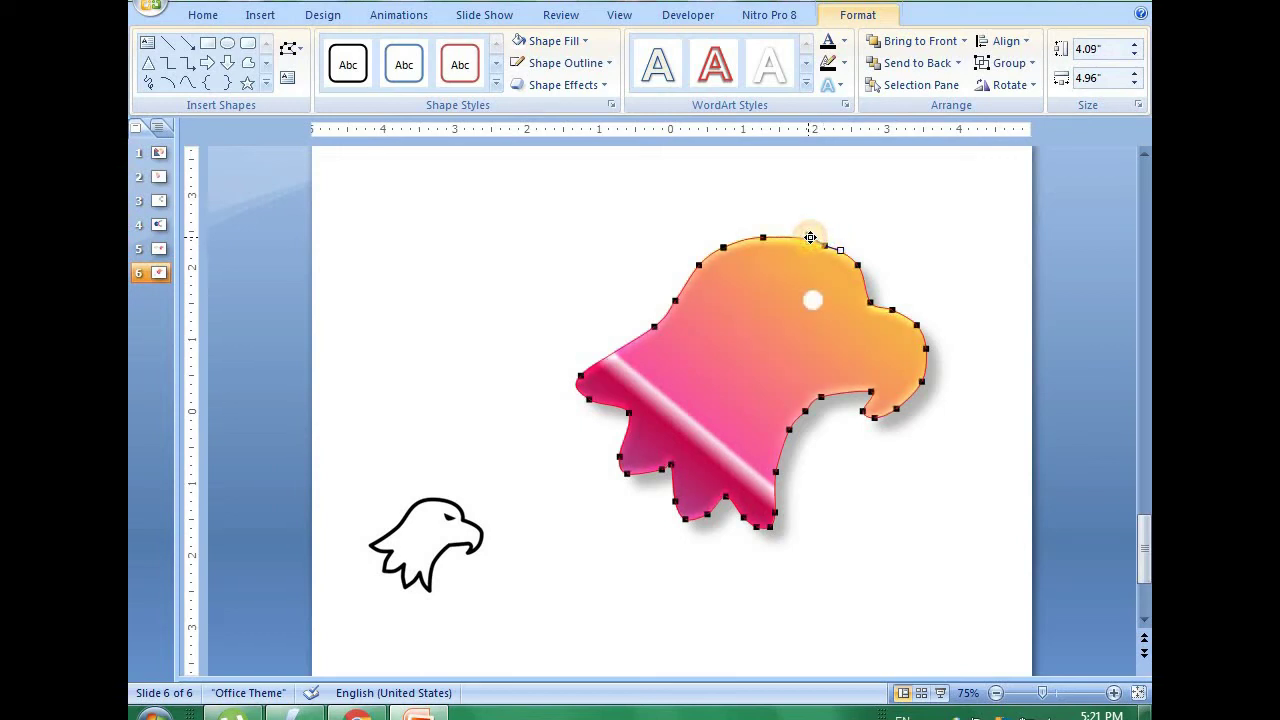
click(863, 228)
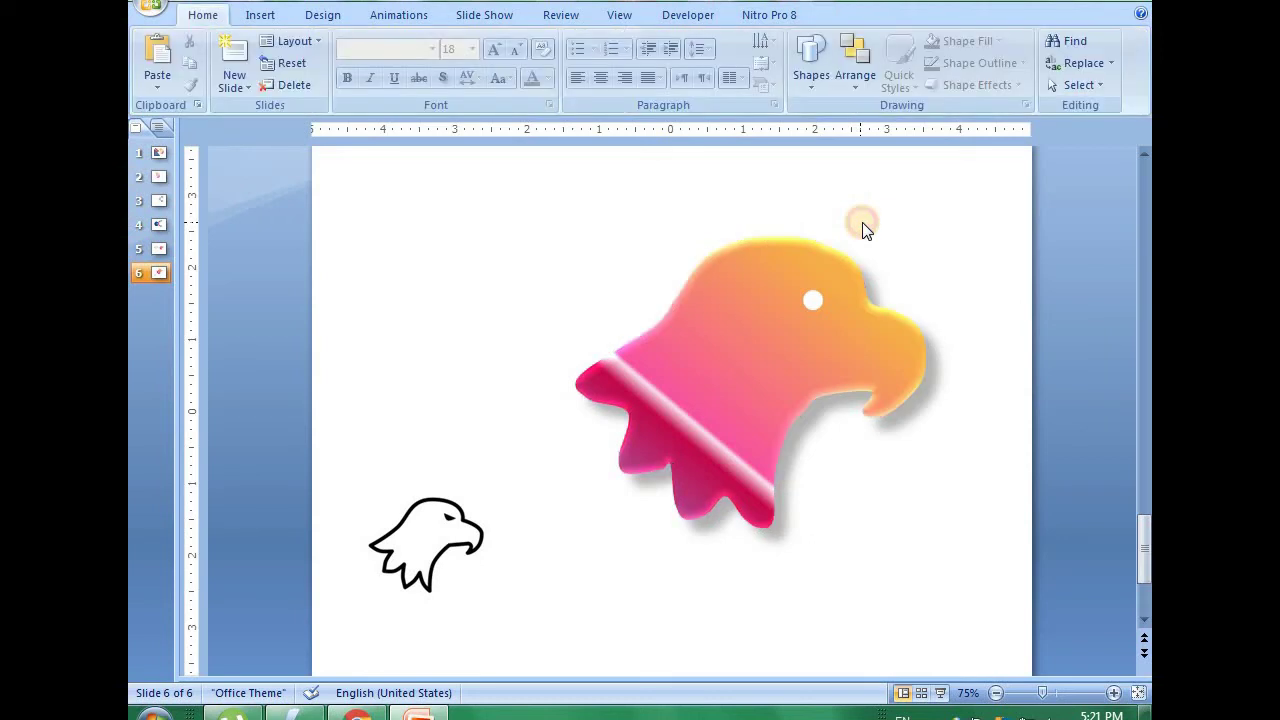
- Add points along the eagle's lower outline and nudge the lower-right point to reshape it
click(766, 252)
right_click(766, 252)
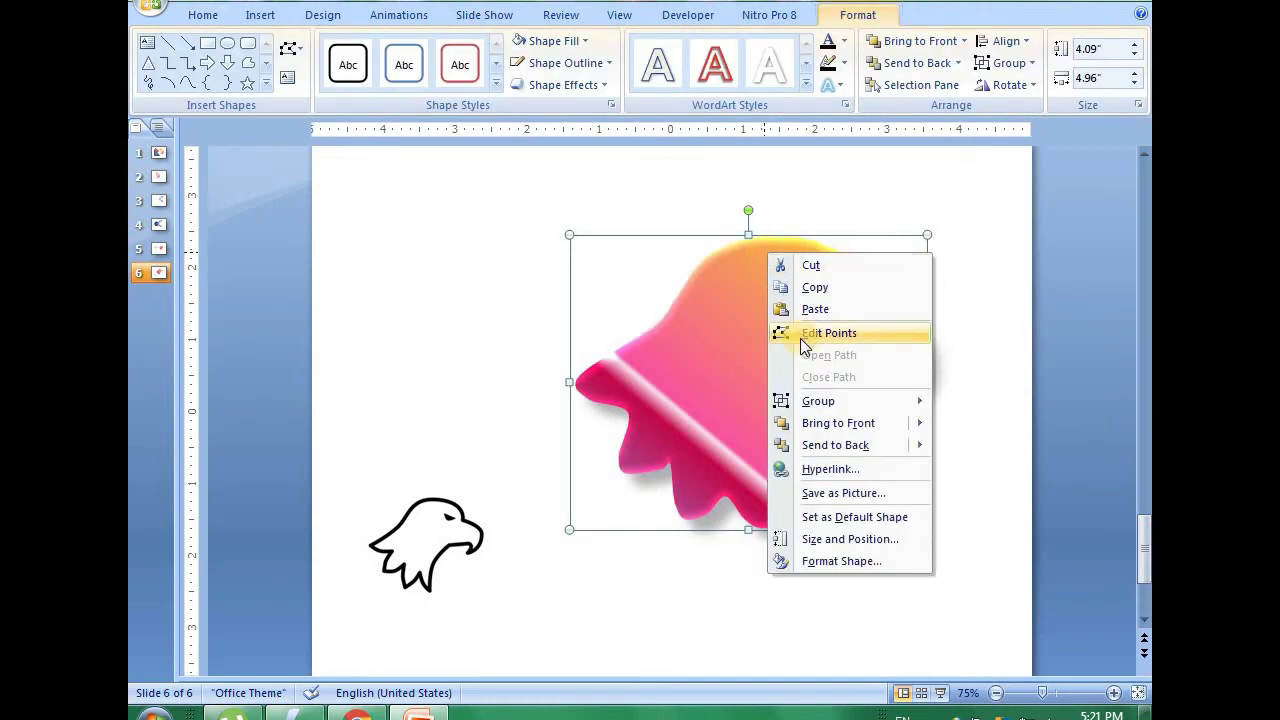
click(800, 335)
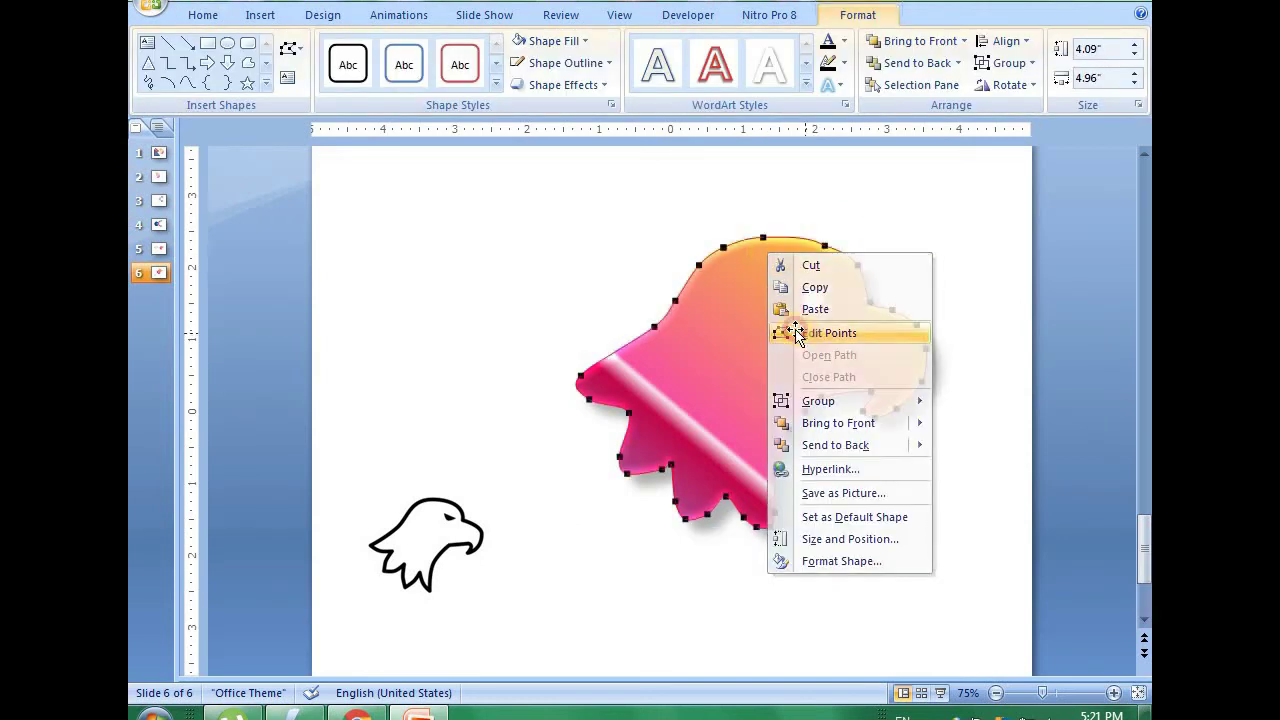
click(653, 330)
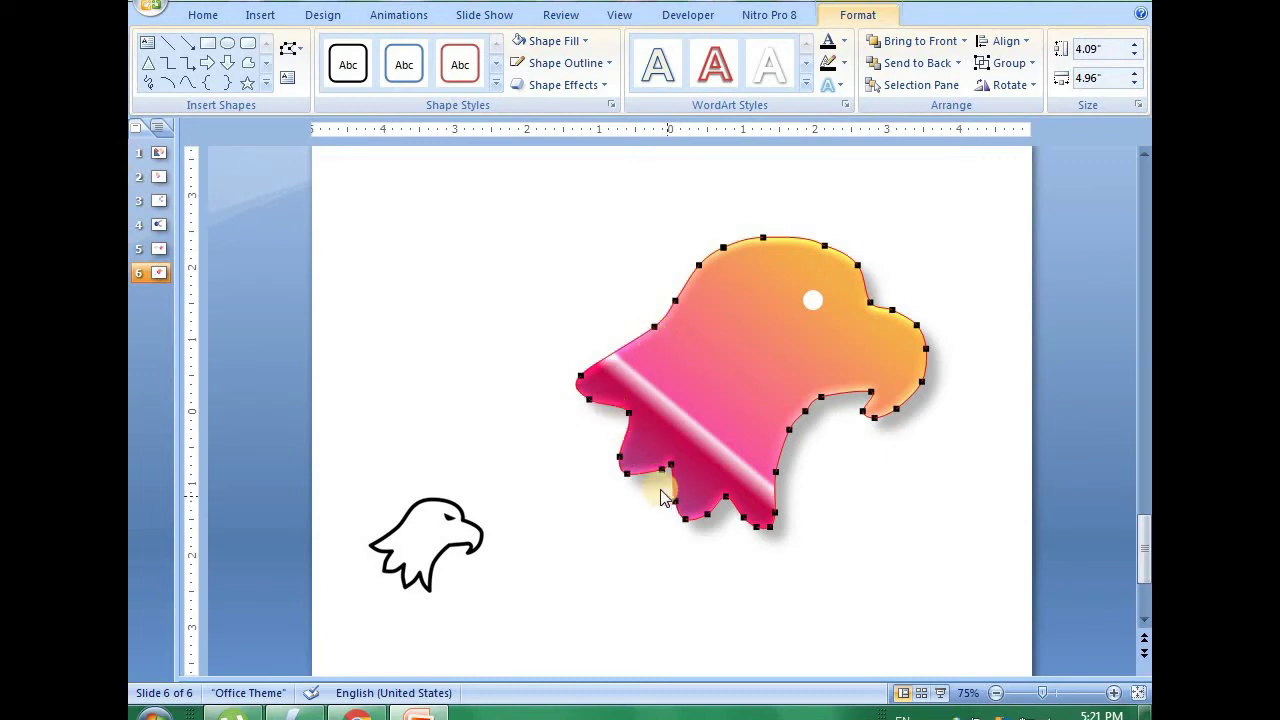
click(659, 468)
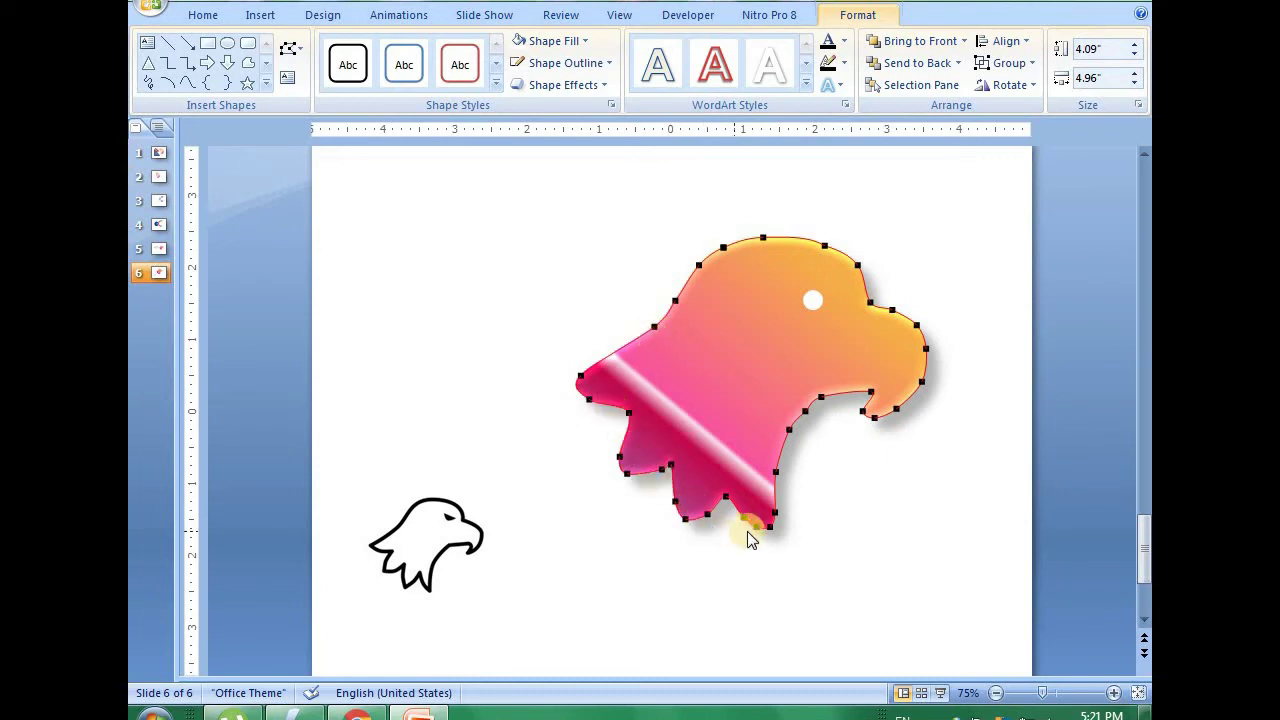
click(777, 473)
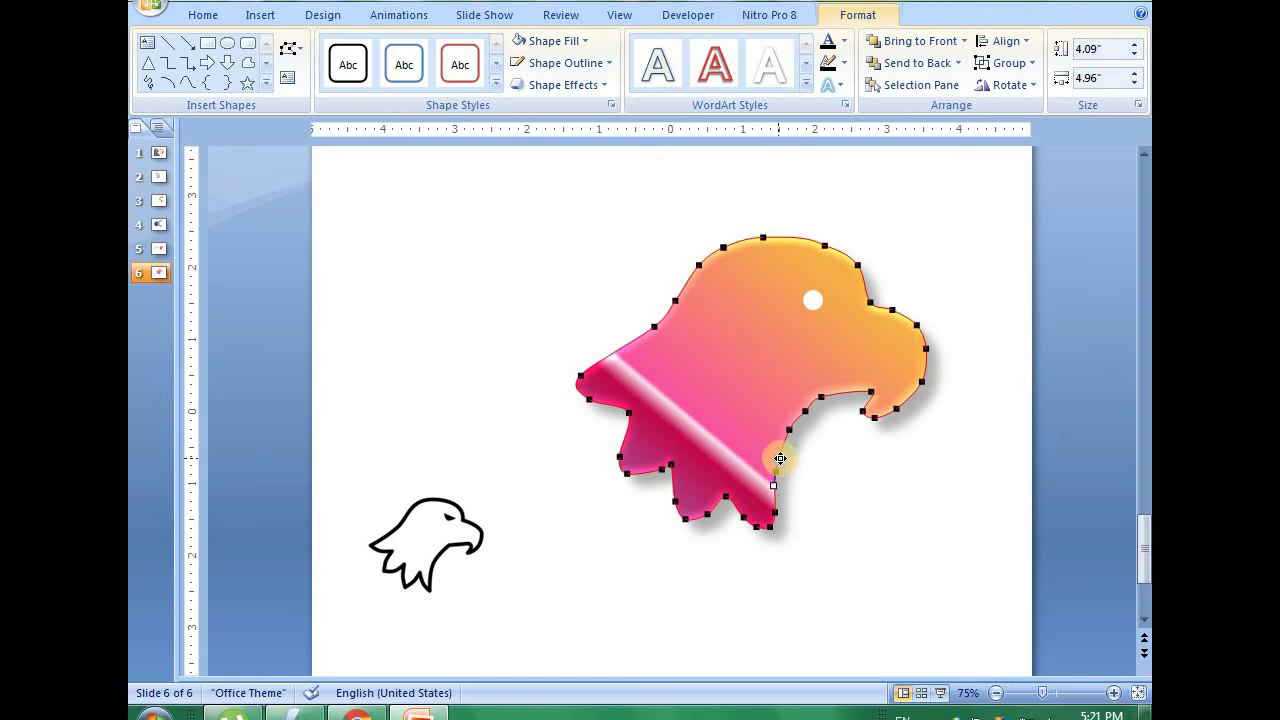
drag(778, 458, 774, 456)
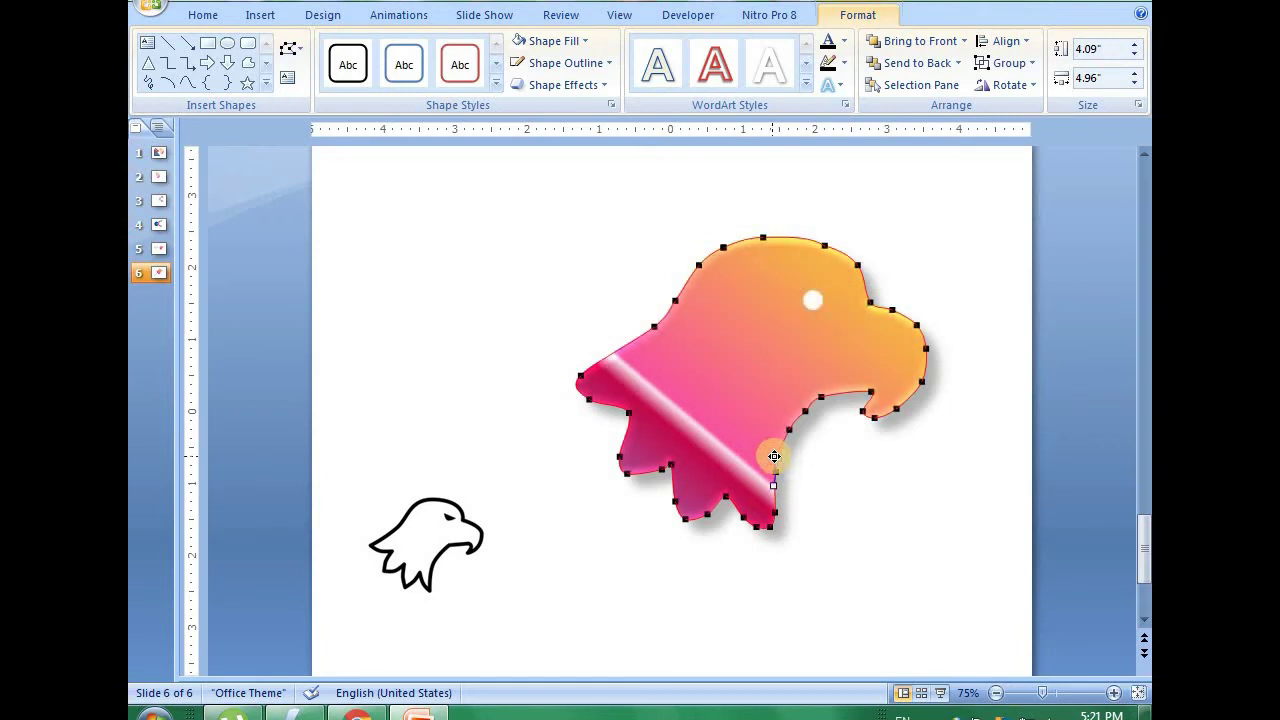
click(821, 476)
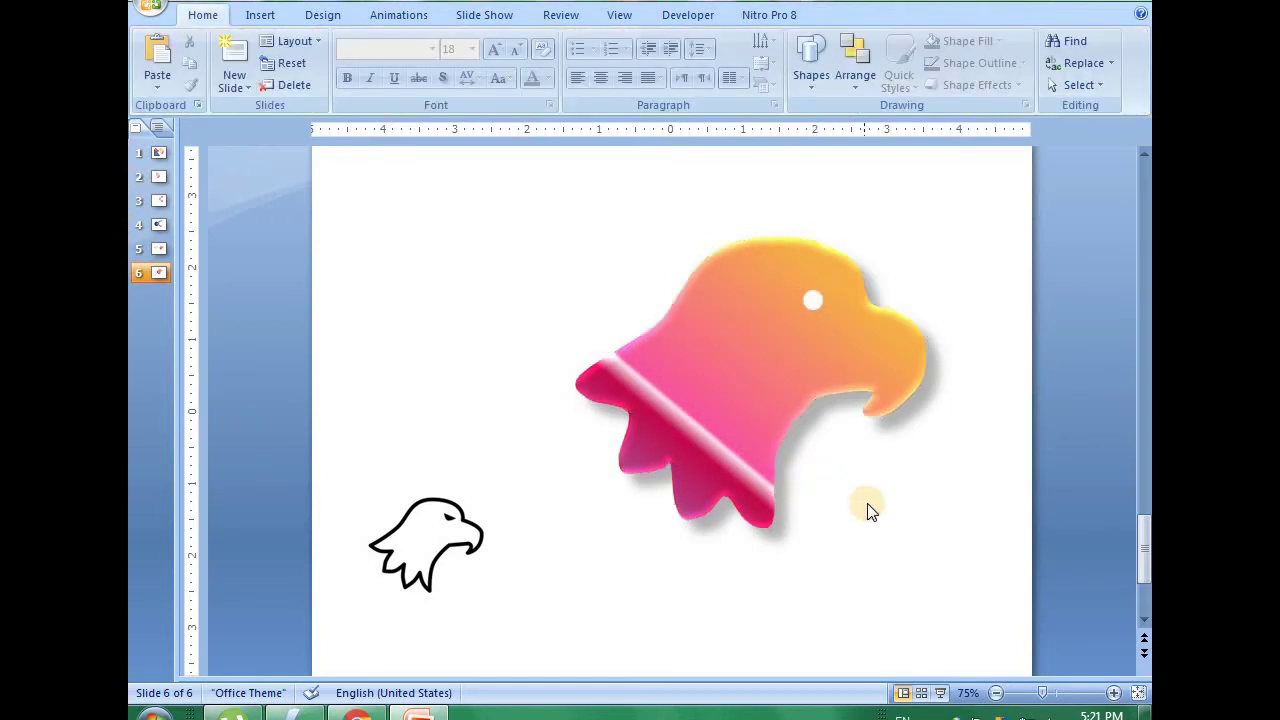
- Delete the outline vertex under the eagle's beak
click(798, 410)
right_click(774, 398)
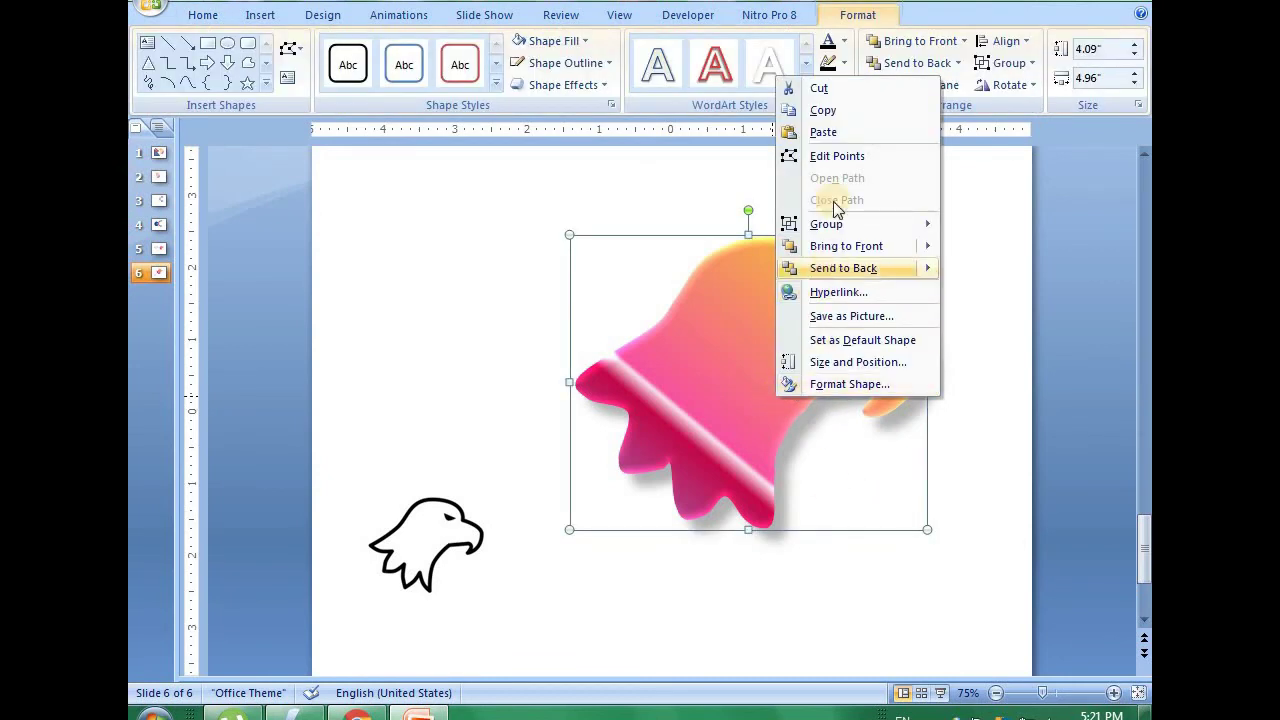
click(836, 158)
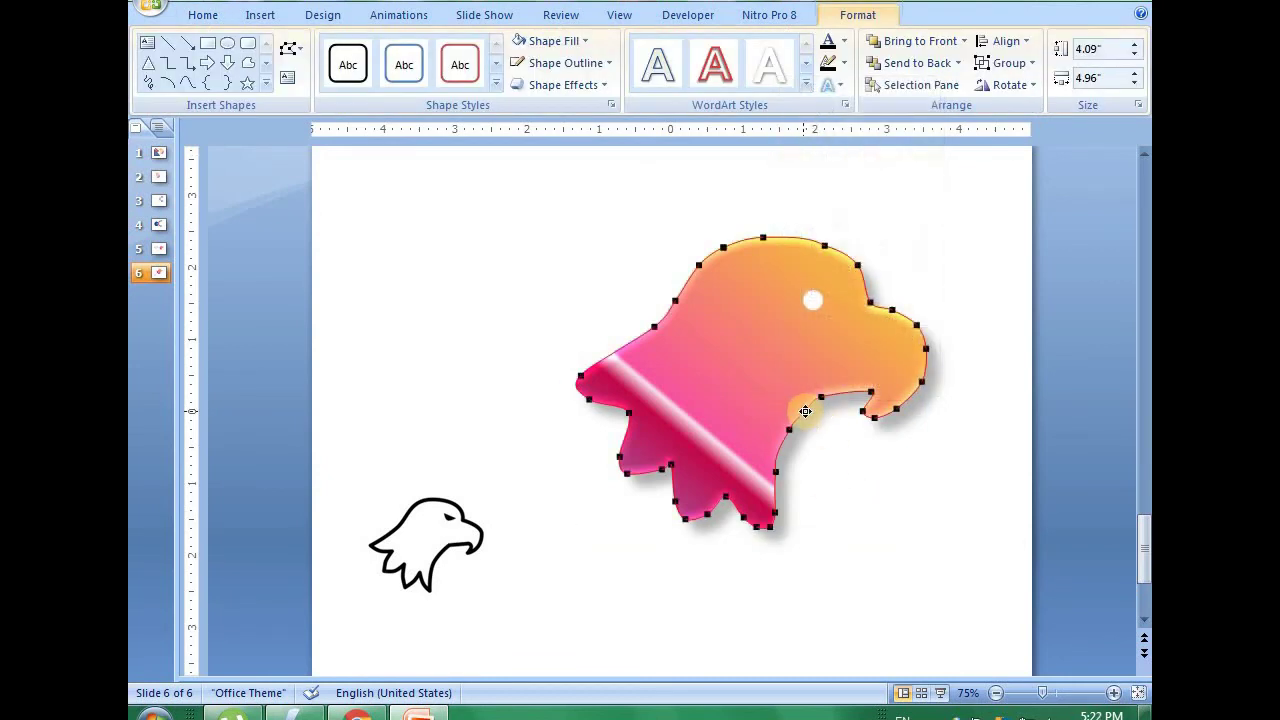
right_click(805, 411)
click(840, 445)
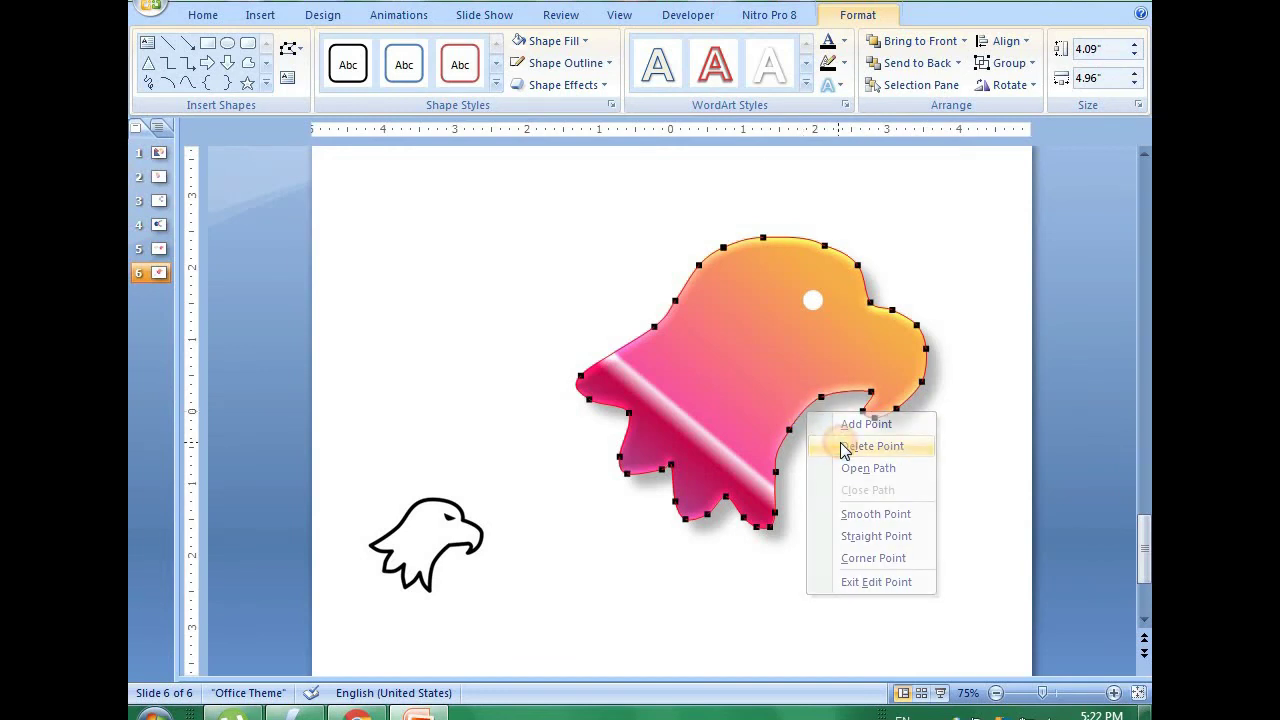
click(904, 481)
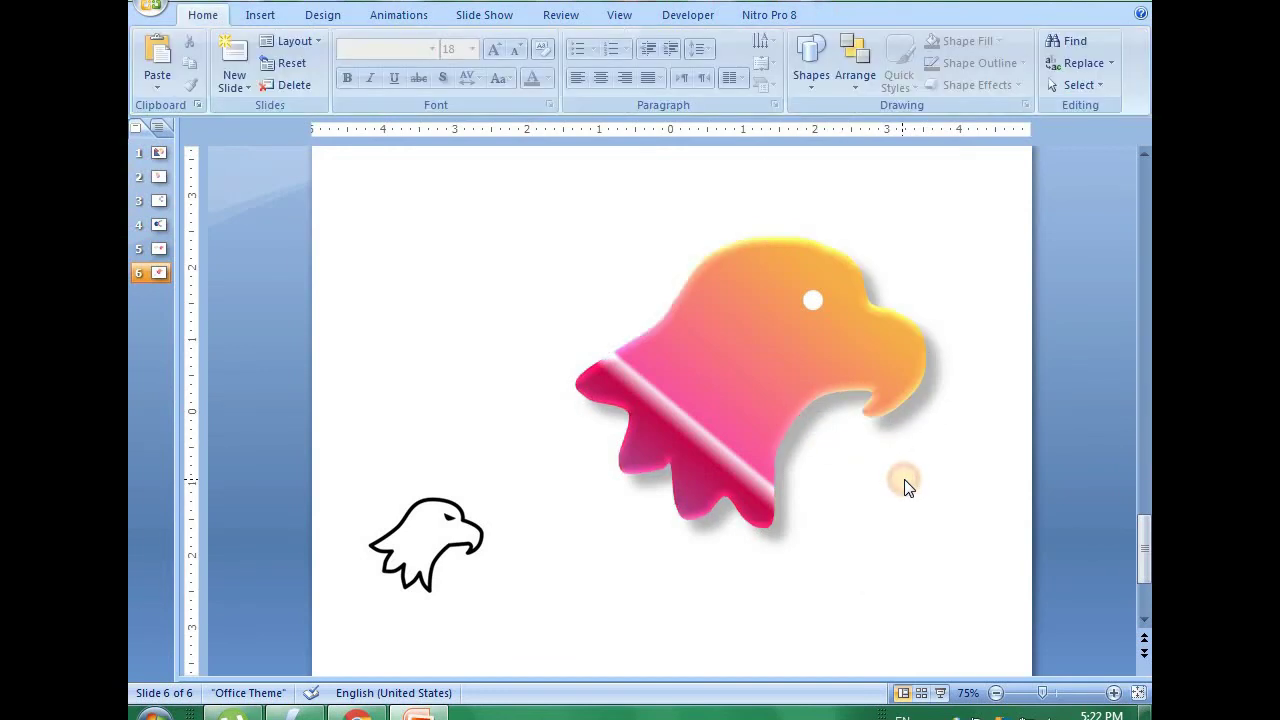
- Nudge a point on the eagle head's top edge slightly left
click(862, 364)
click(864, 552)
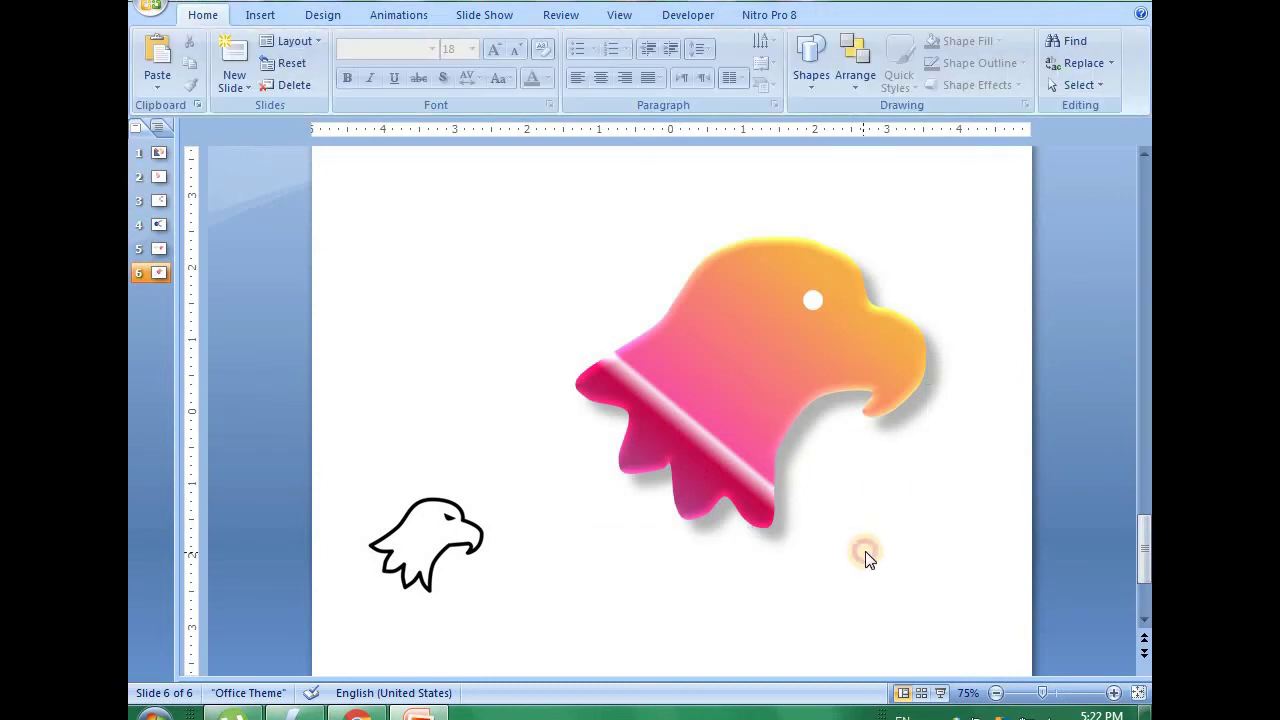
click(812, 390)
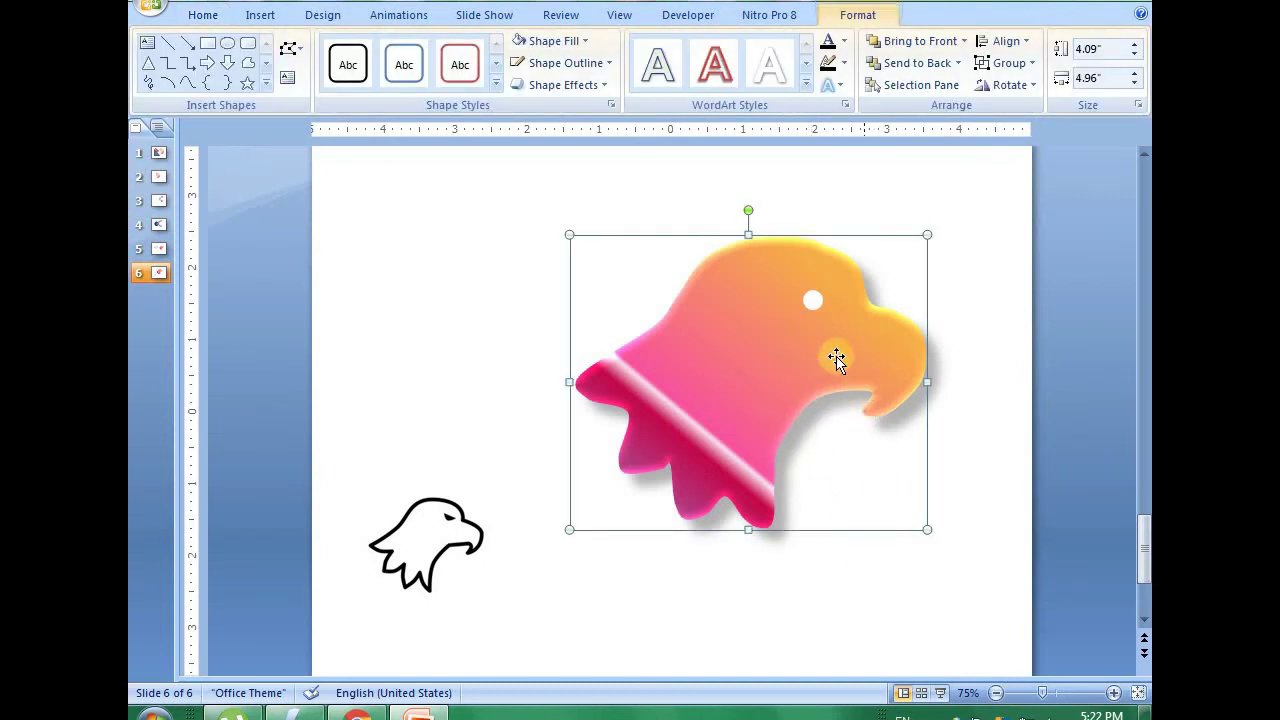
right_click(836, 360)
click(868, 434)
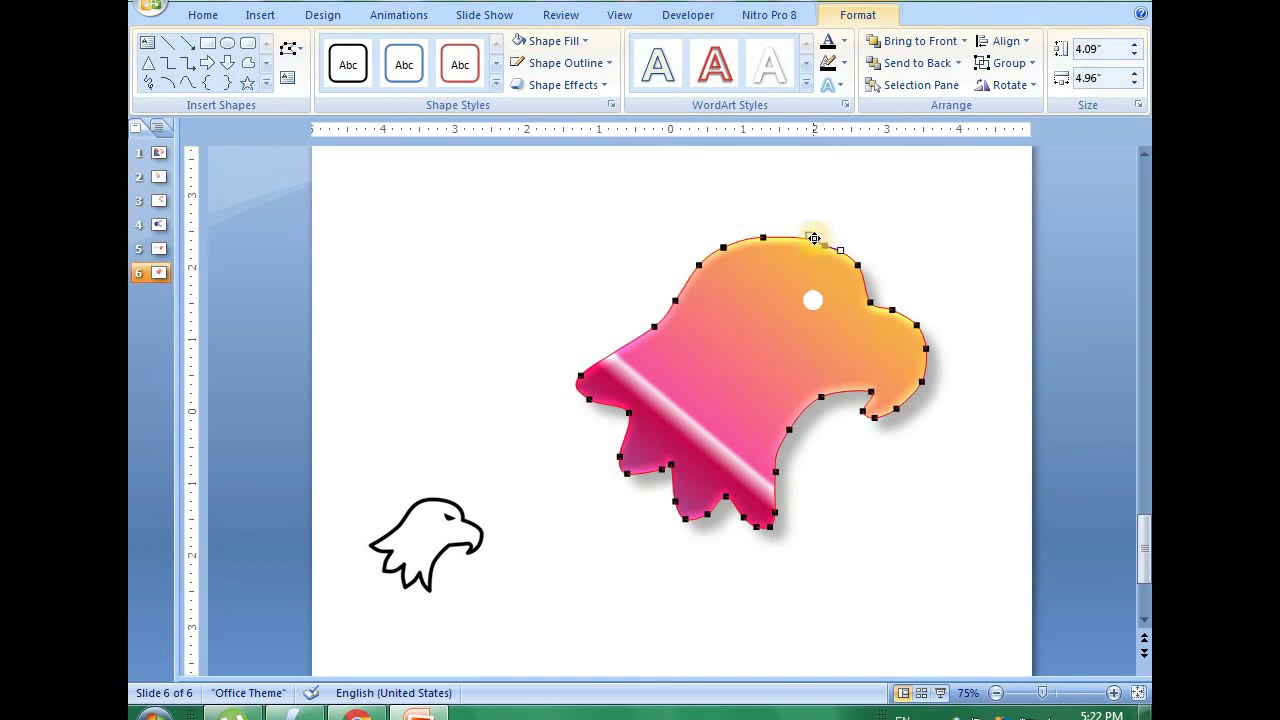
drag(806, 234, 790, 235)
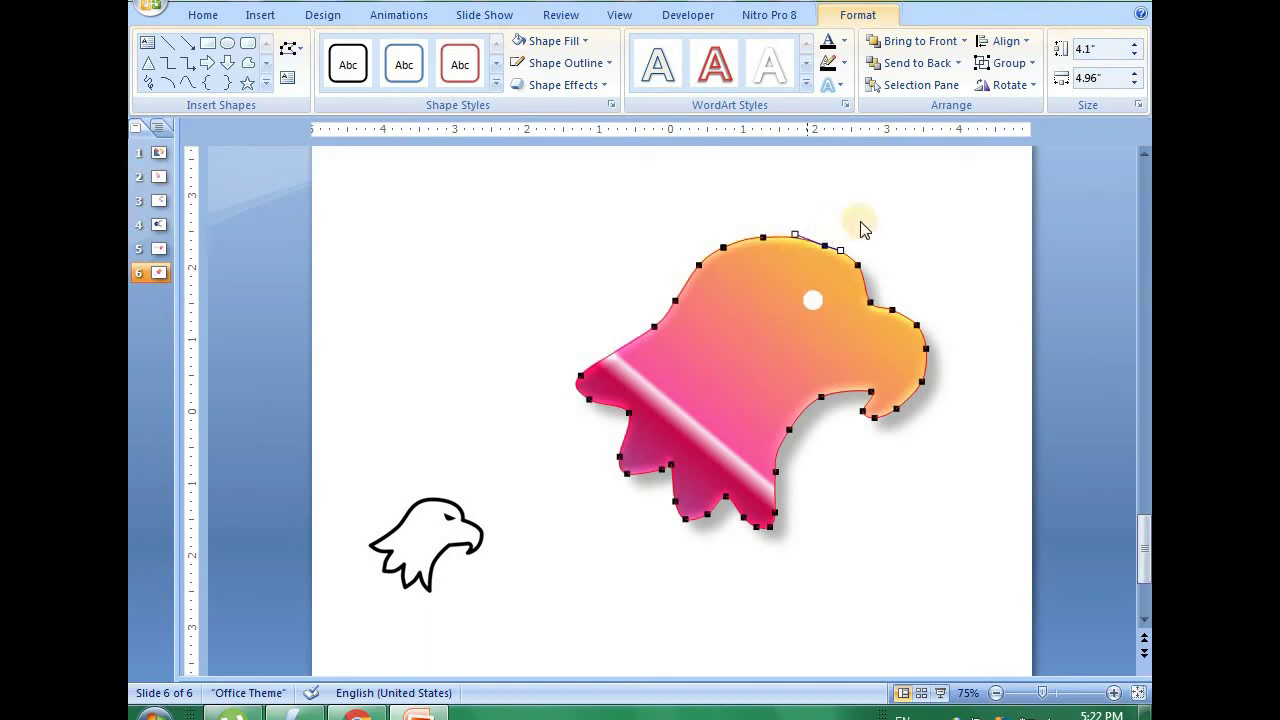
click(896, 225)
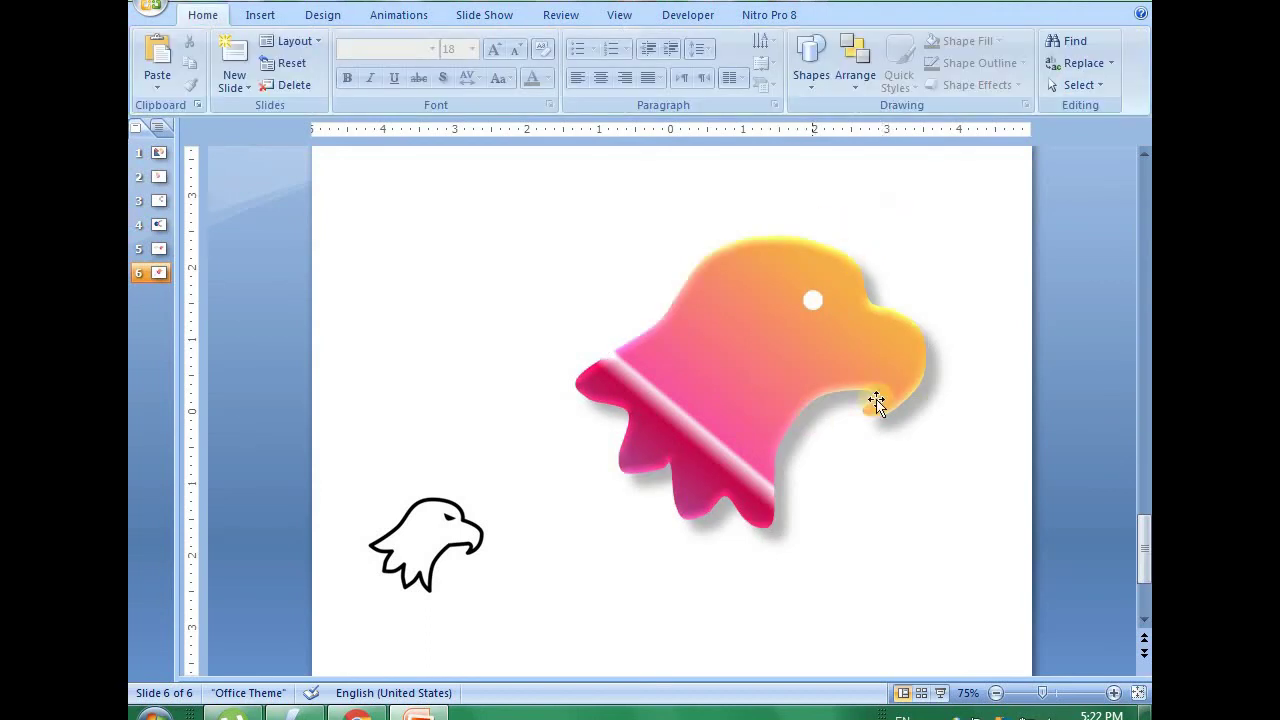
- Remove the gradient from the eye oval and fill it with a grey theme colour
click(903, 366)
click(814, 304)
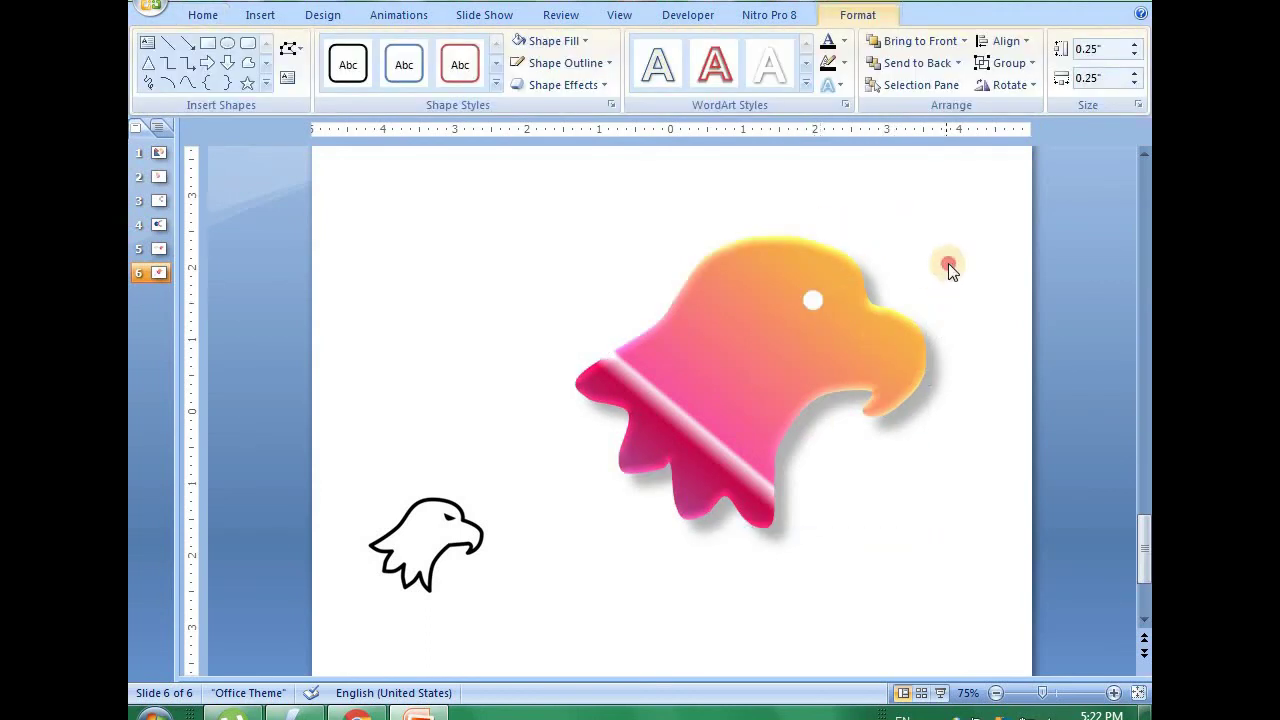
click(948, 263)
click(816, 299)
click(587, 43)
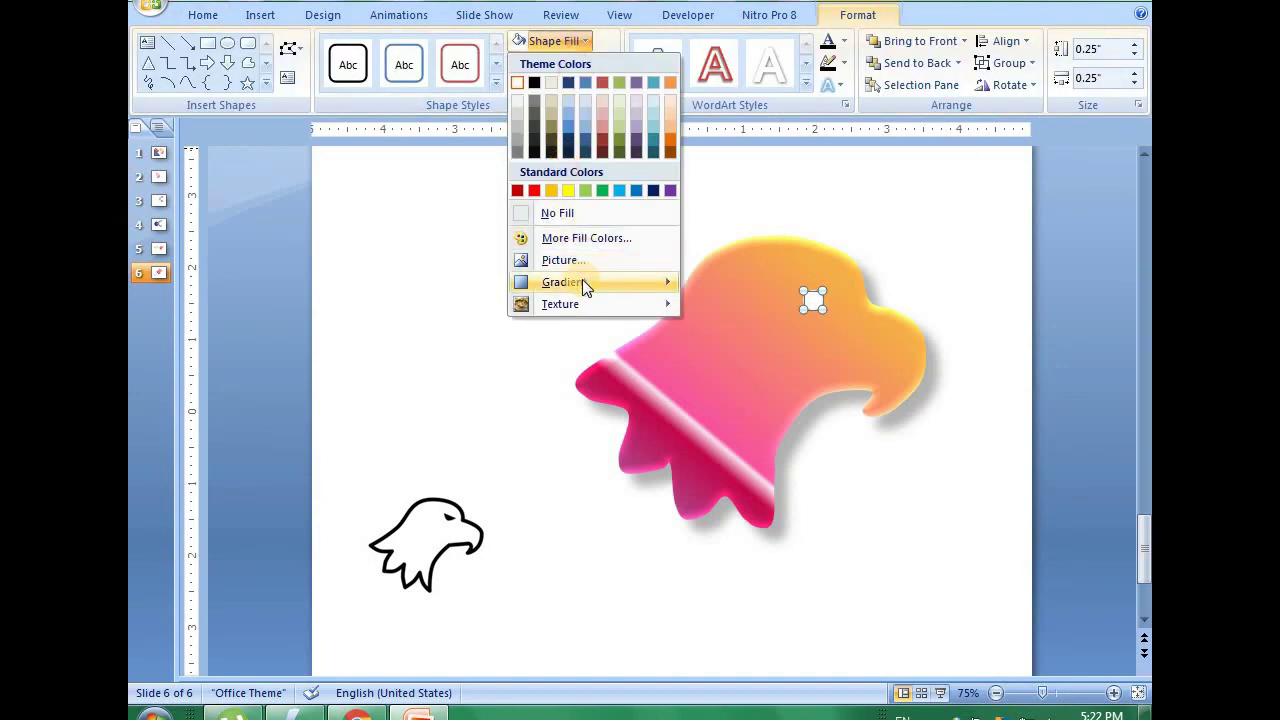
mouse_move(583, 302)
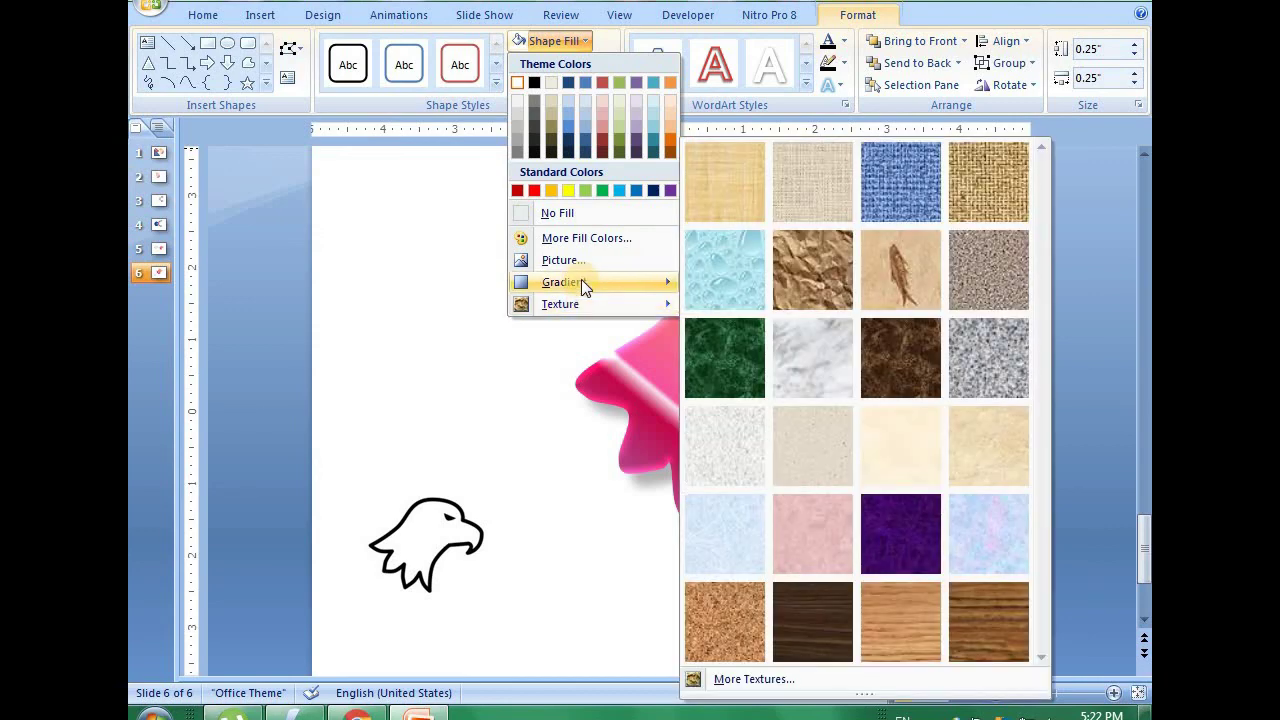
click(703, 314)
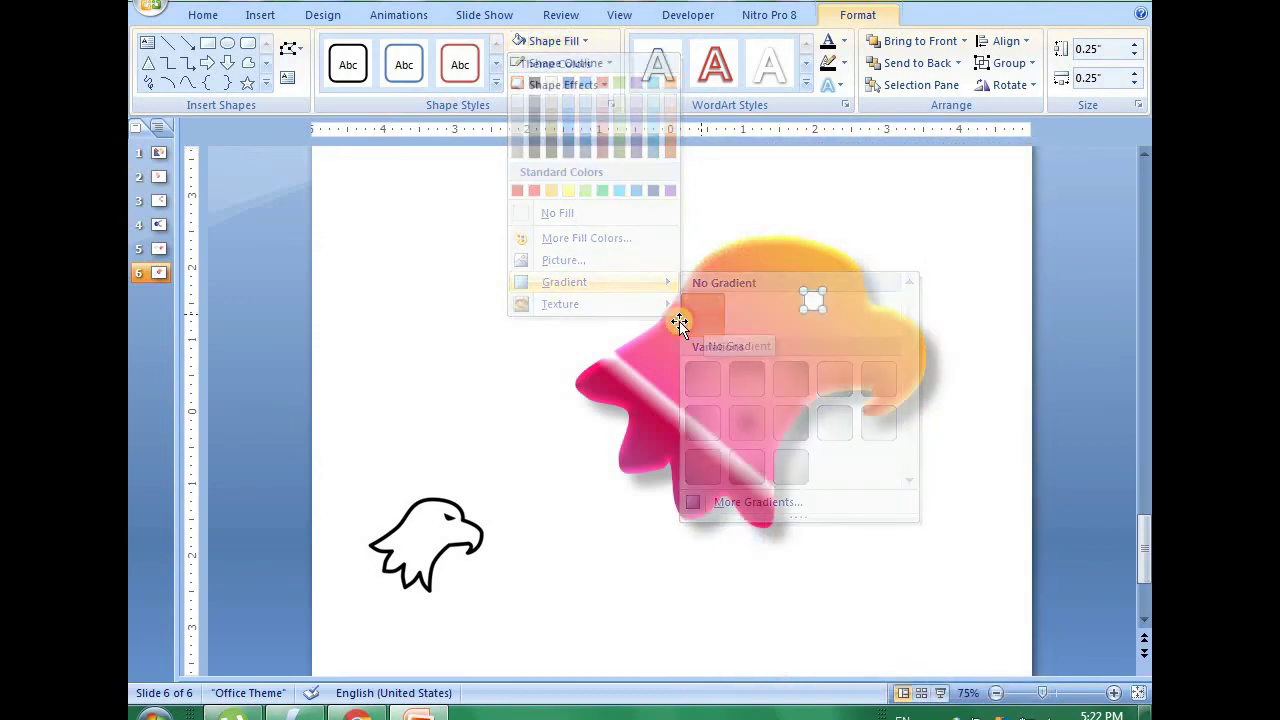
click(586, 40)
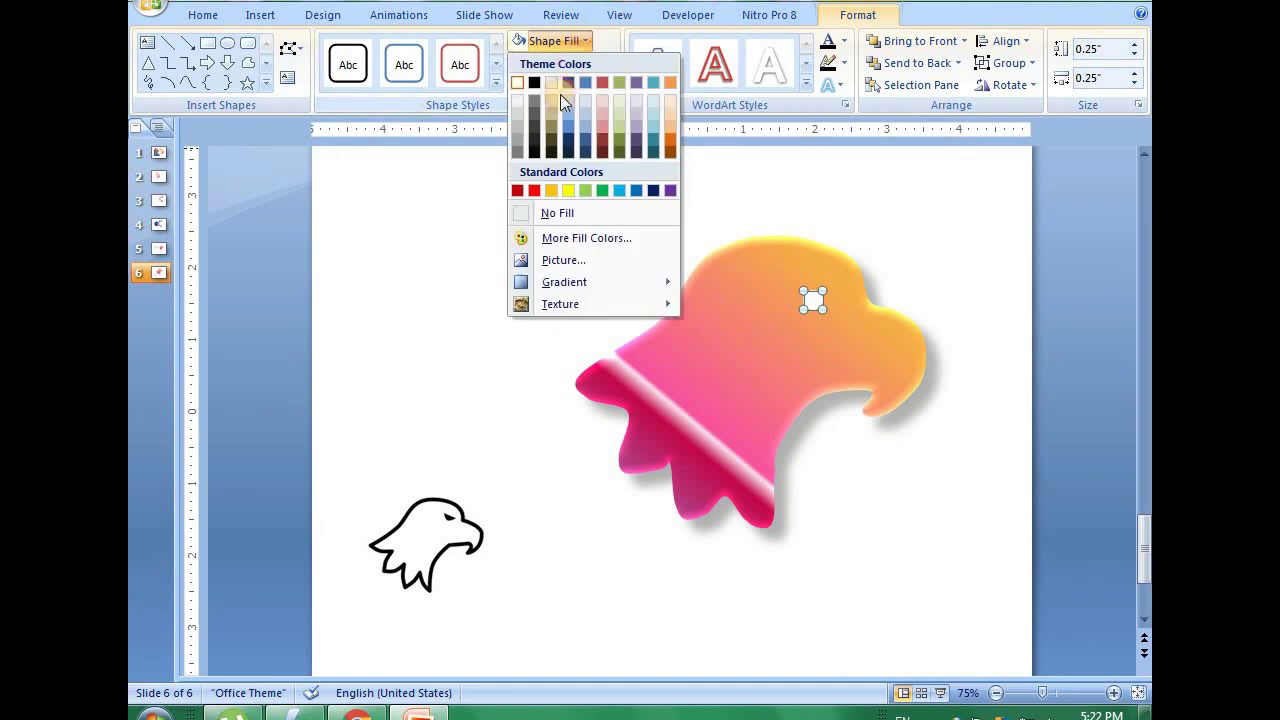
click(482, 198)
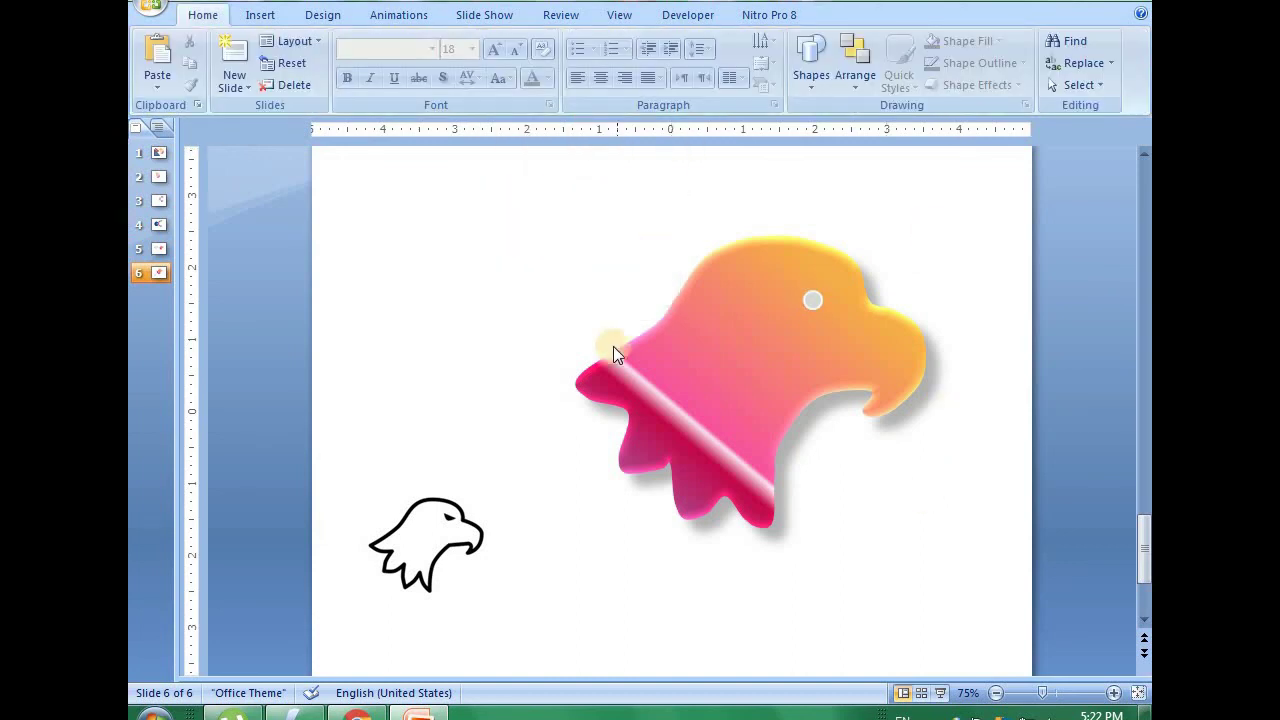
- Marquee-select the eagle head and eye and group them
click(757, 416)
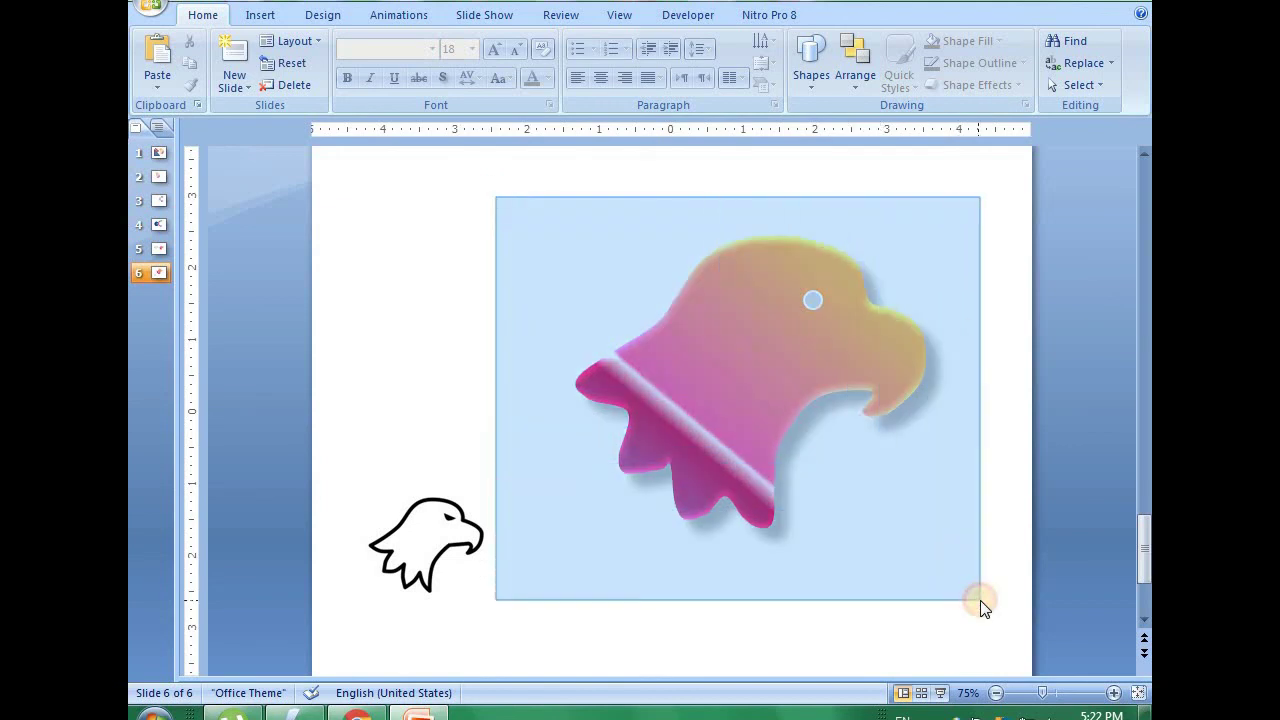
drag(495, 197, 974, 603)
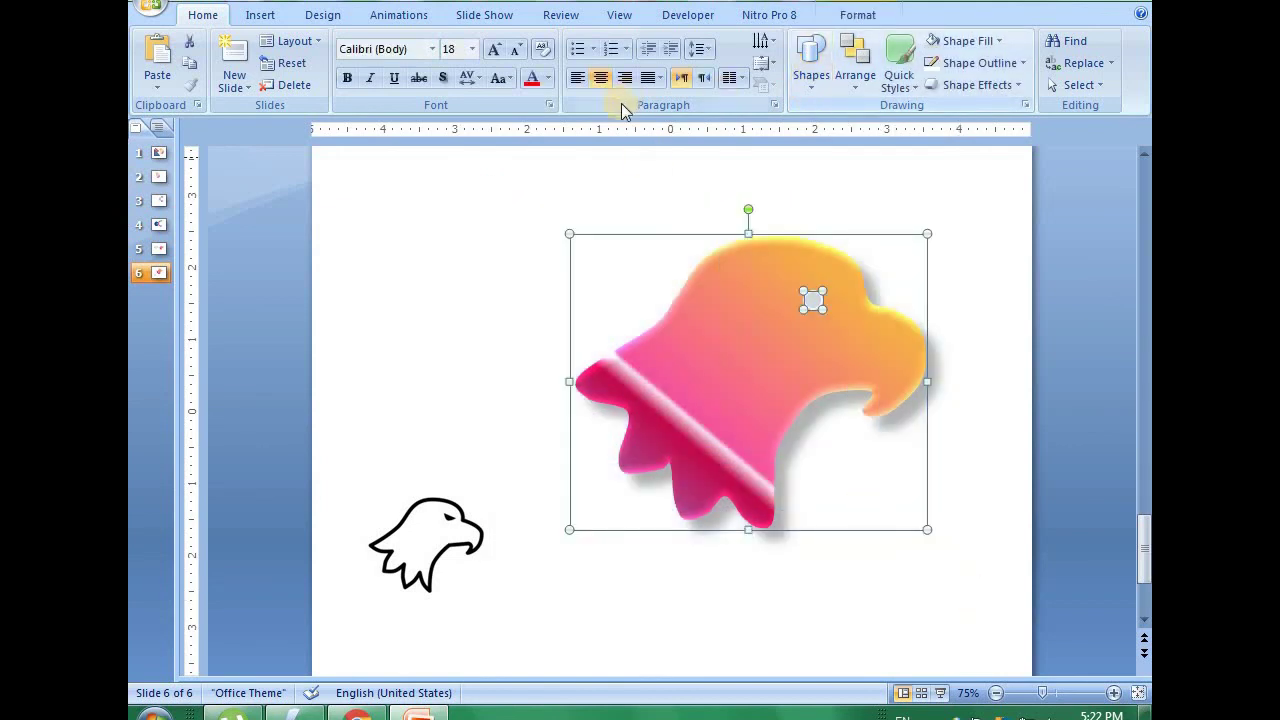
click(883, 16)
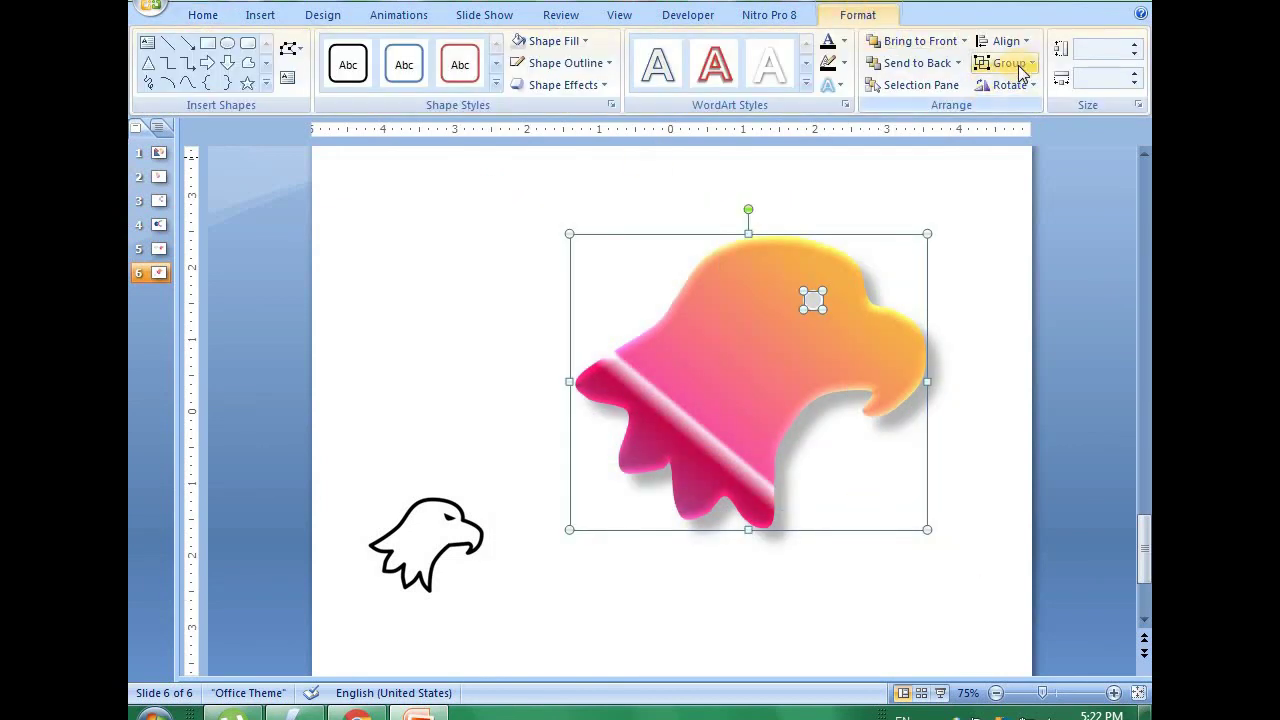
click(1010, 62)
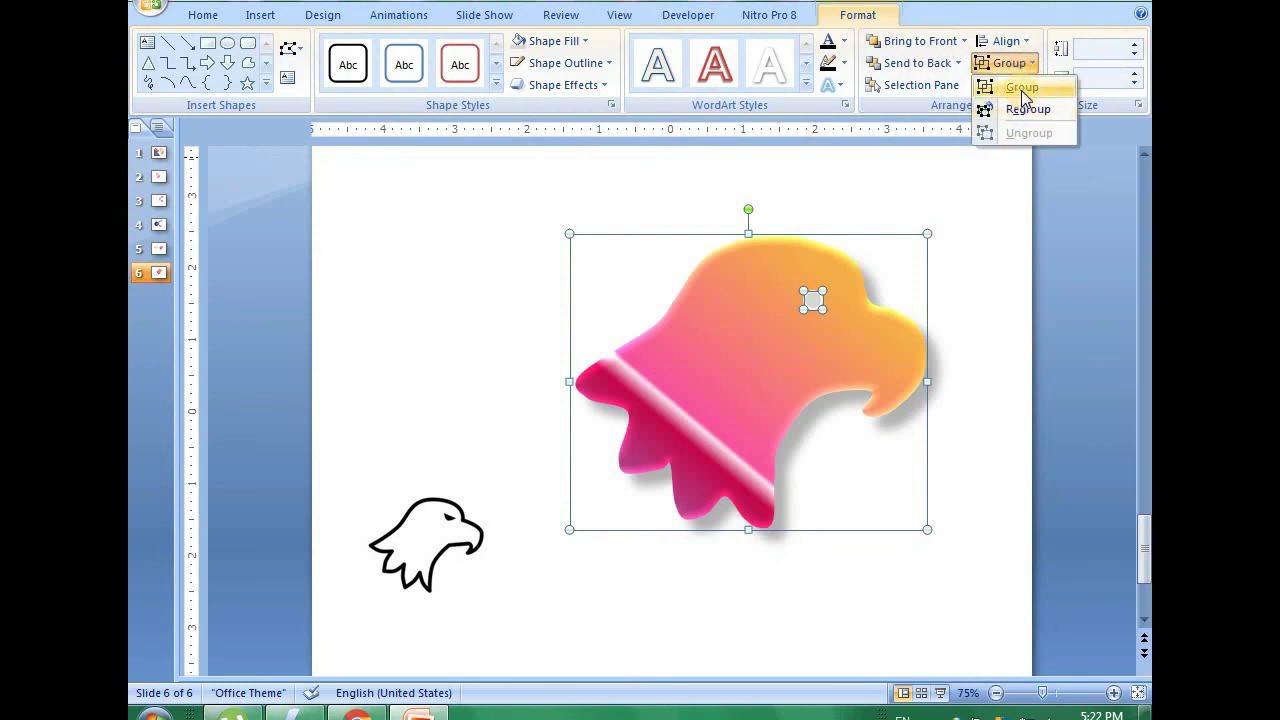
click(1022, 88)
- Shift the grouped eagle slightly left into its final position
click(491, 329)
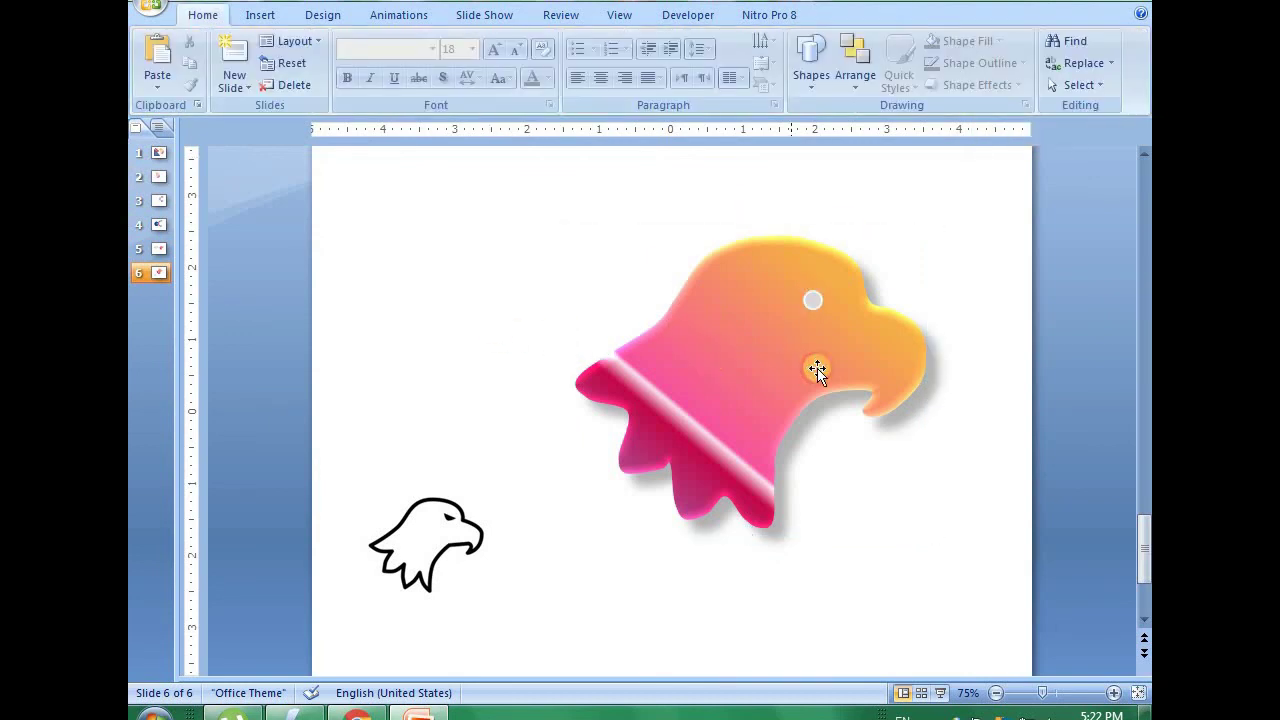
drag(814, 366, 685, 305)
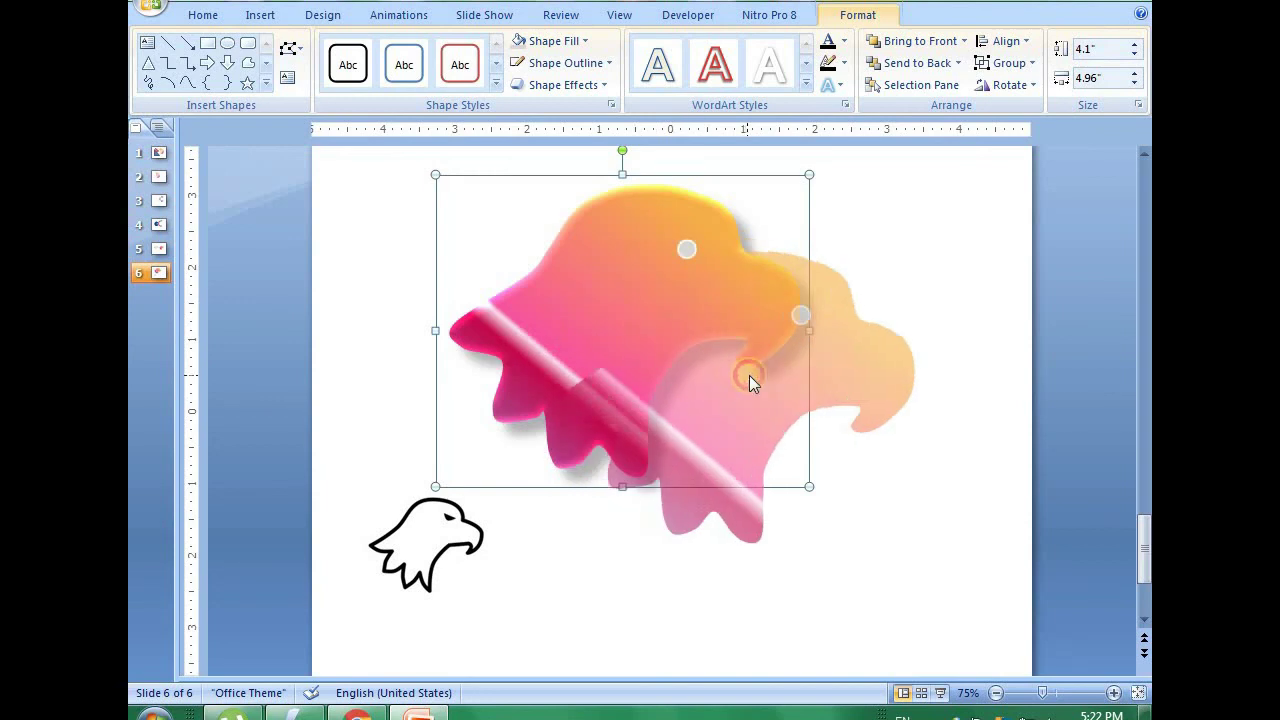
drag(711, 363, 826, 438)
click(870, 577)
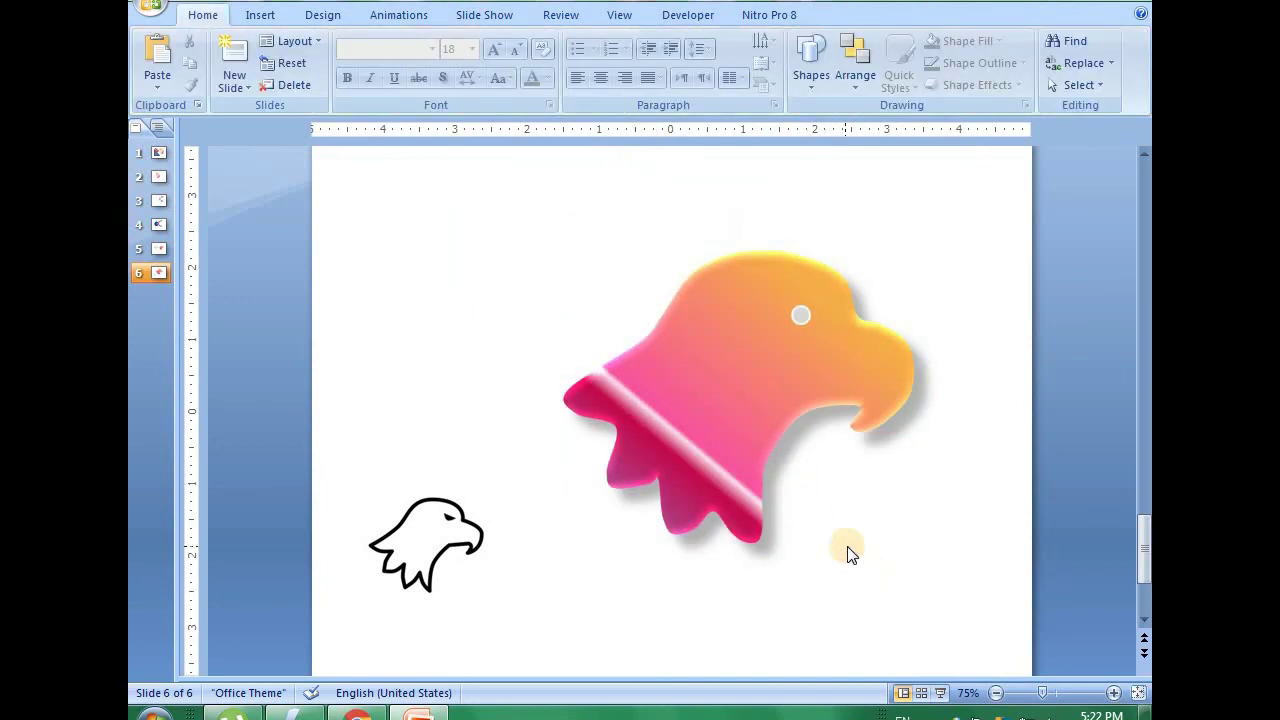